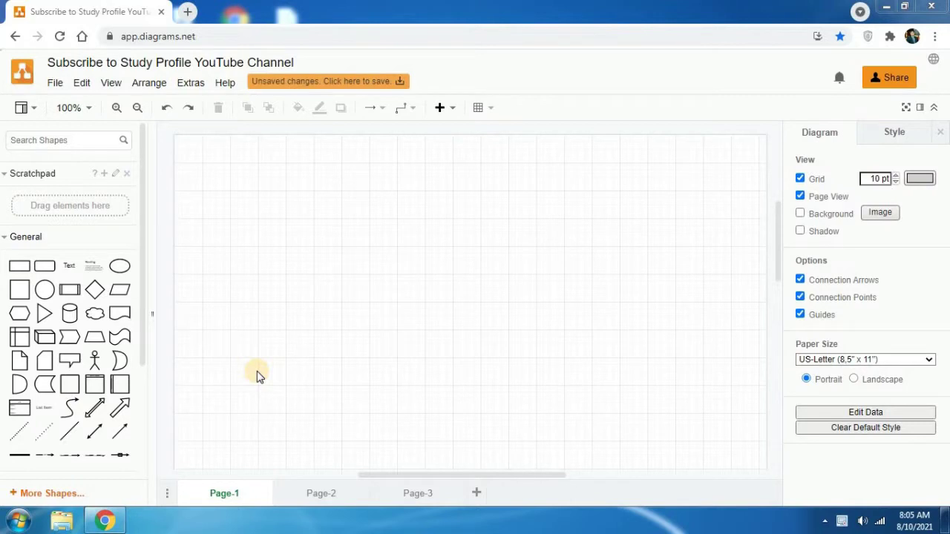
Rename the Page-1 tab to 'Use Case Diagram'.
left_click(246, 493)
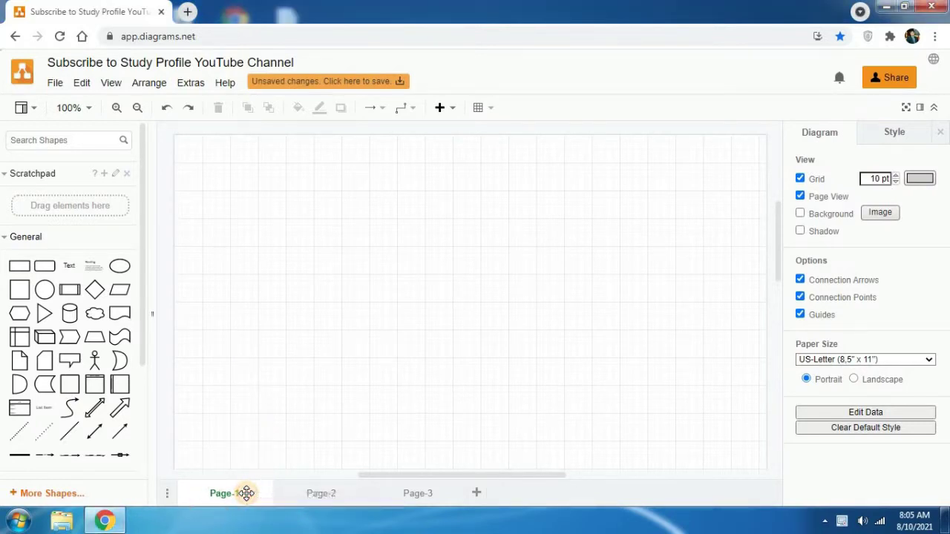
double_click(246, 492)
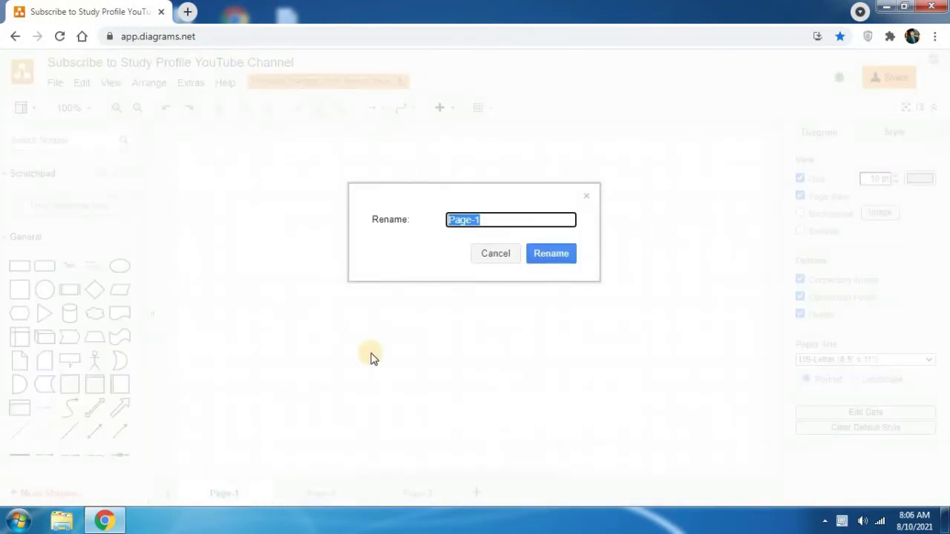
type("Use Case Diagram")
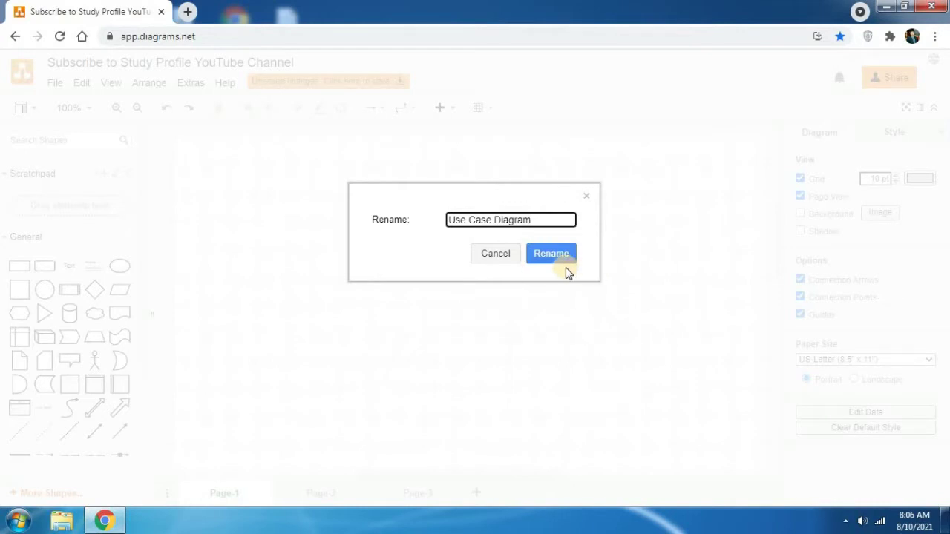
left_click(566, 271)
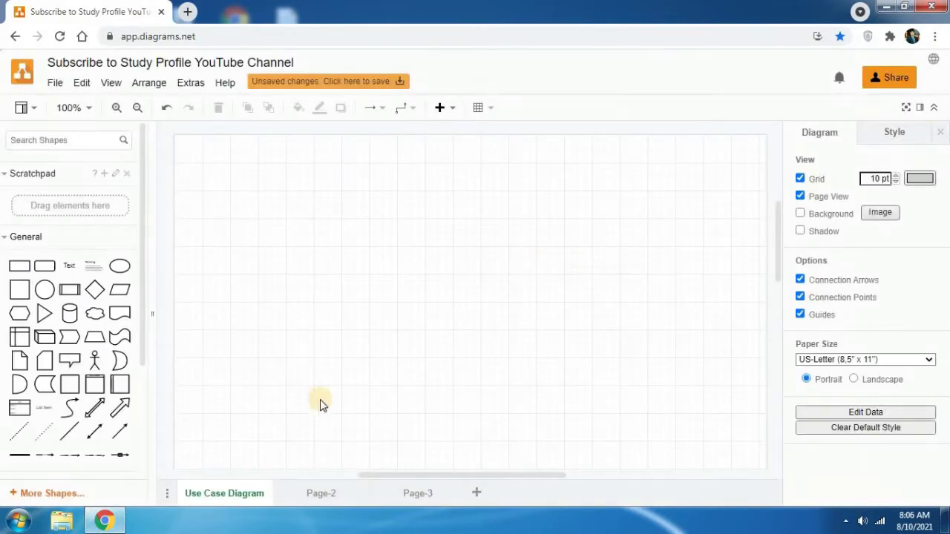
left_click(275, 493)
Add a text box near the page top reading 'Student Management System - Use Case Diagram'.
left_click(70, 268)
left_click(70, 268)
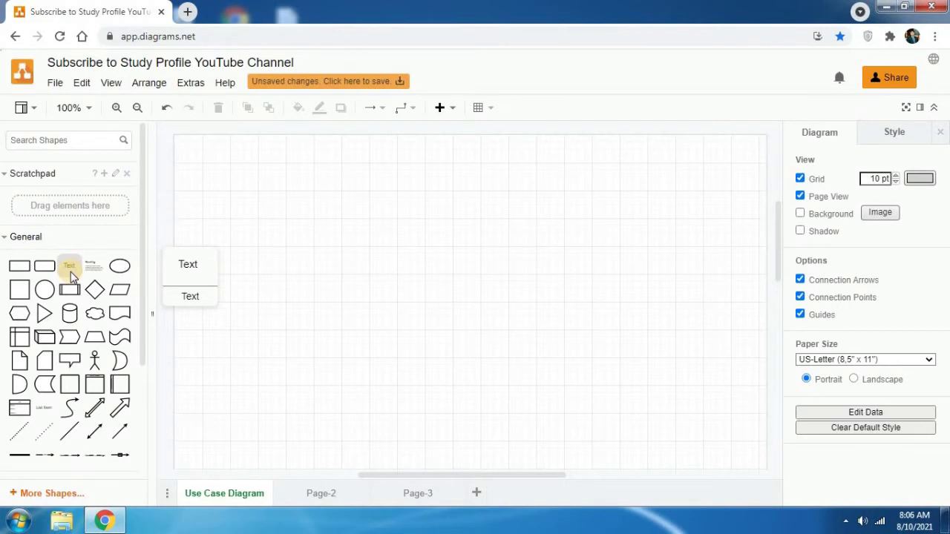
left_click(70, 273)
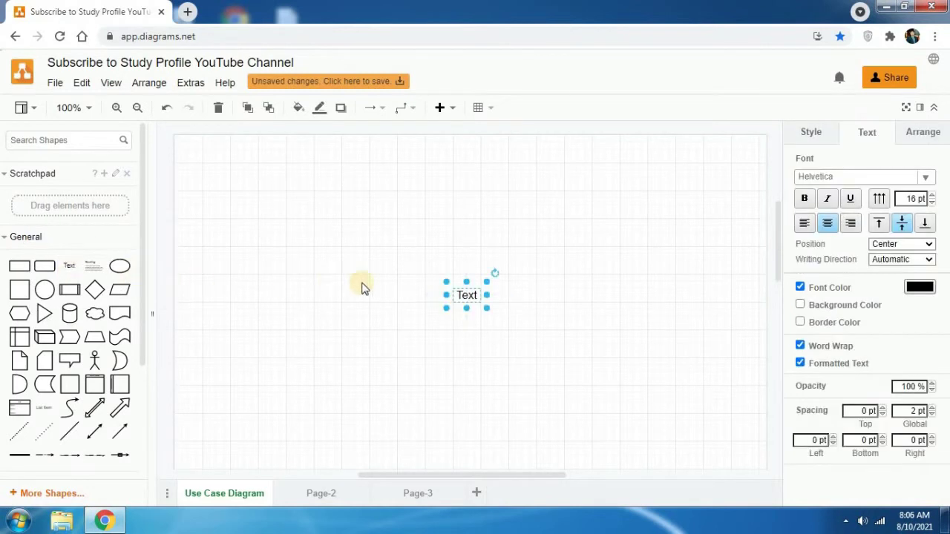
left_click_drag(471, 294, 451, 166)
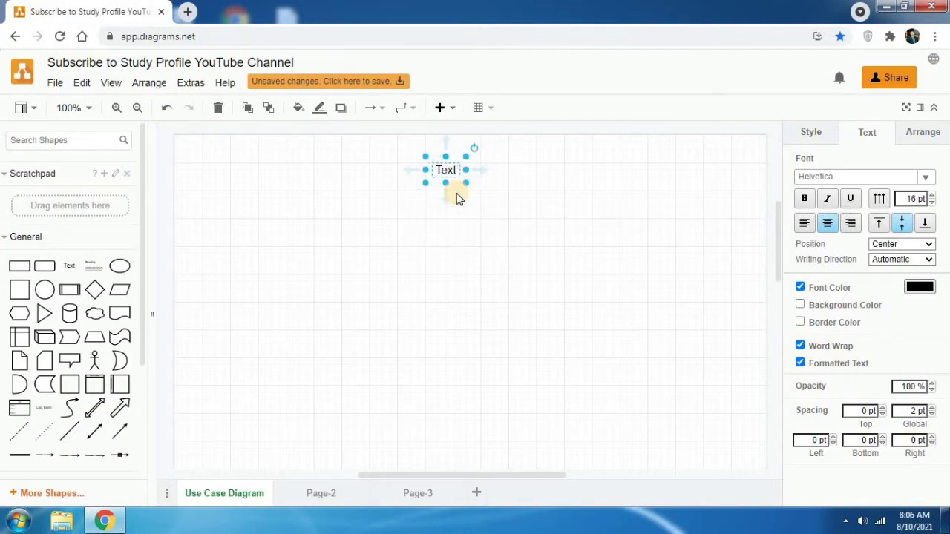
double_click(447, 170)
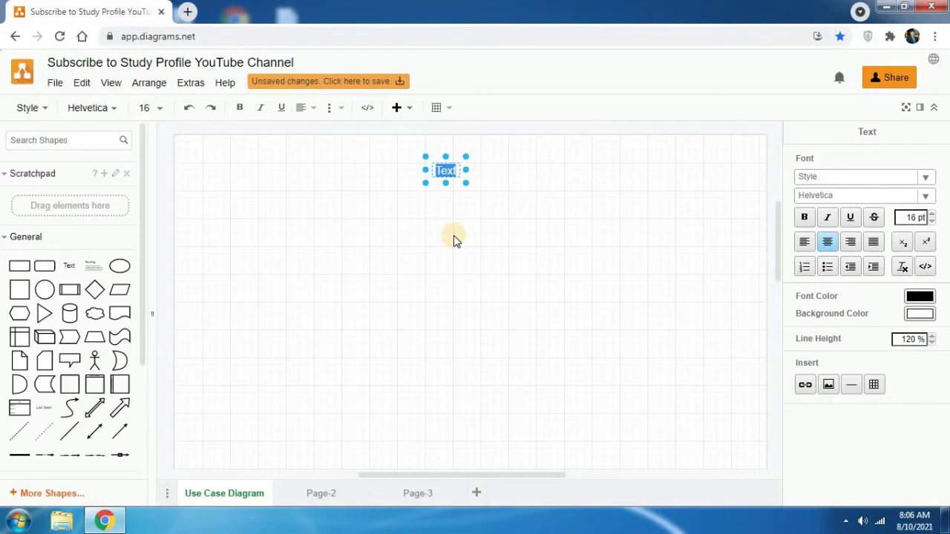
type("Student Mana")
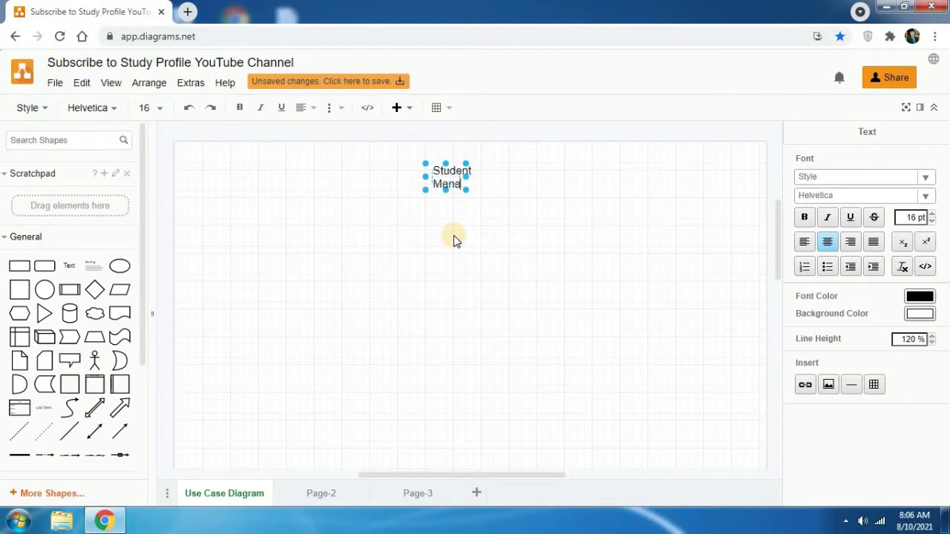
type("gement System")
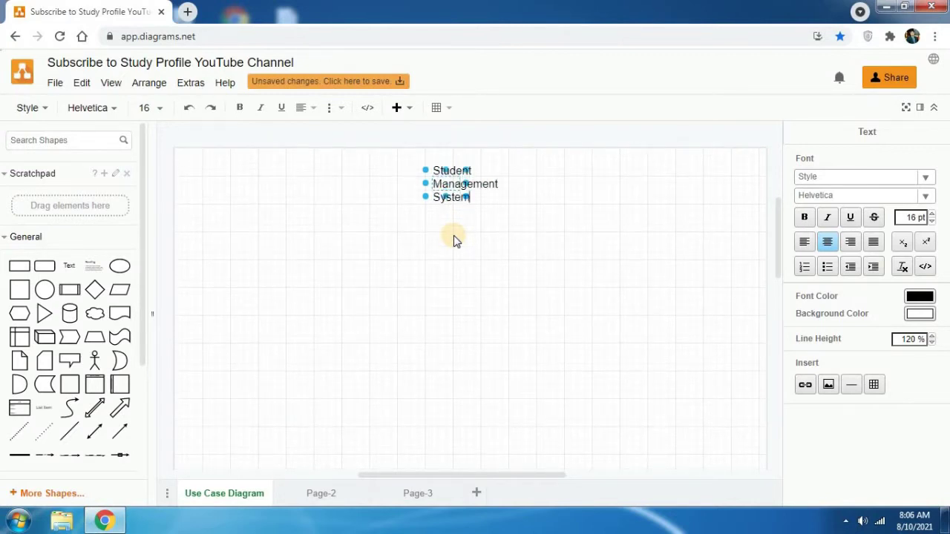
key("Return")
type("- Use Case Diagram")
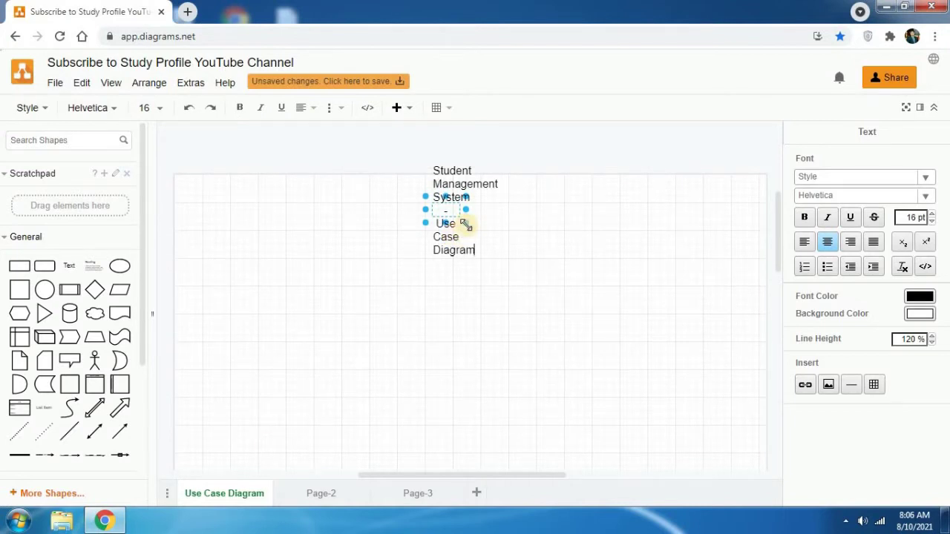
Widen the title onto one line, centre it at the top and make it bold.
left_click_drag(464, 224, 677, 246)
left_click_drag(422, 242, 382, 238)
left_click_drag(438, 207, 403, 194)
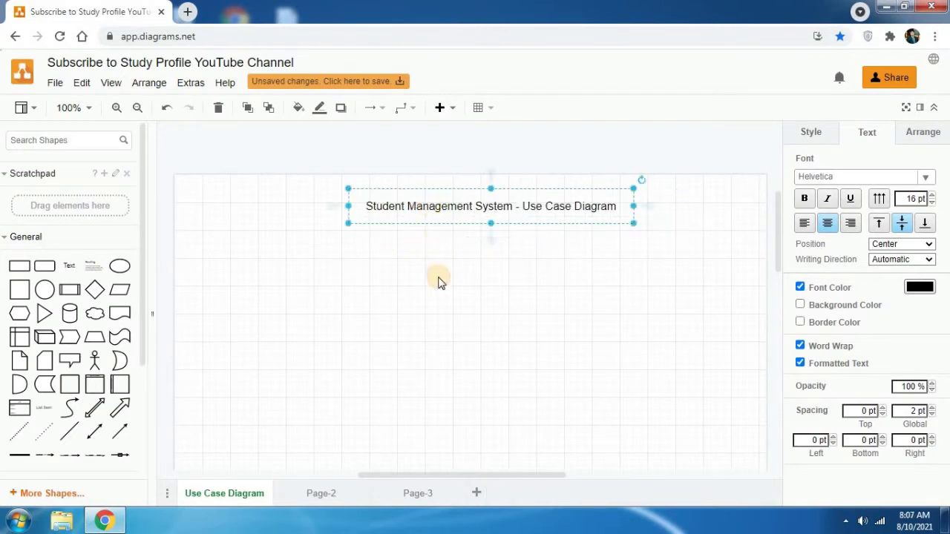
left_click(445, 320)
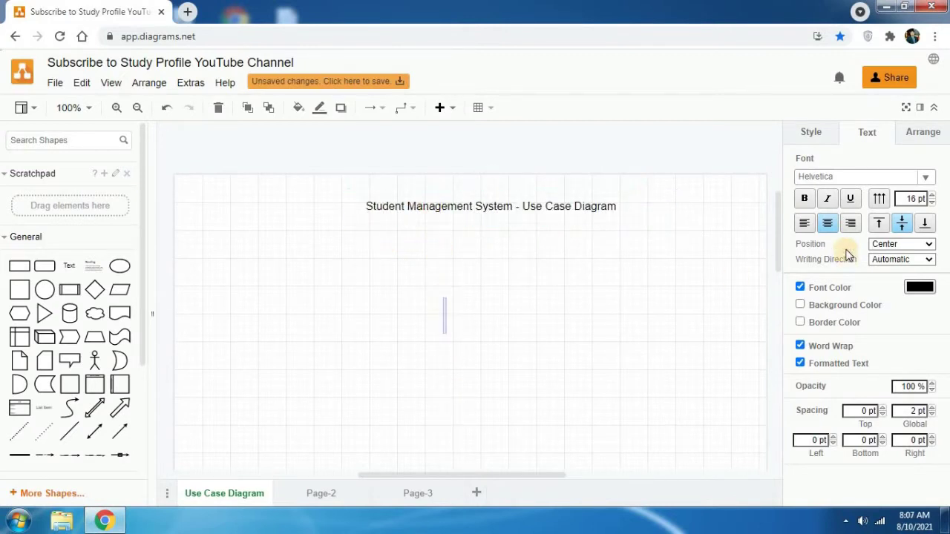
left_click_drag(778, 242, 778, 247)
scroll(775, 248, "down", 1)
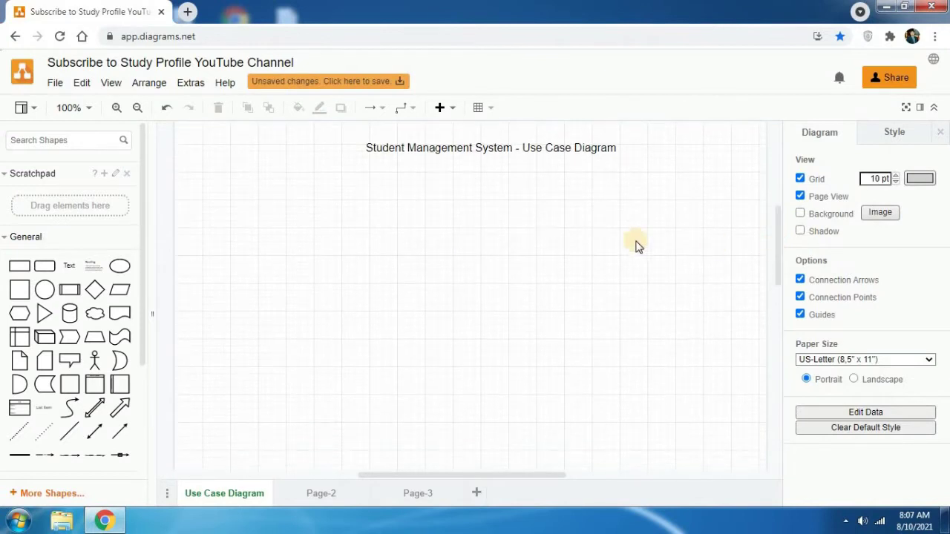
left_click(525, 153)
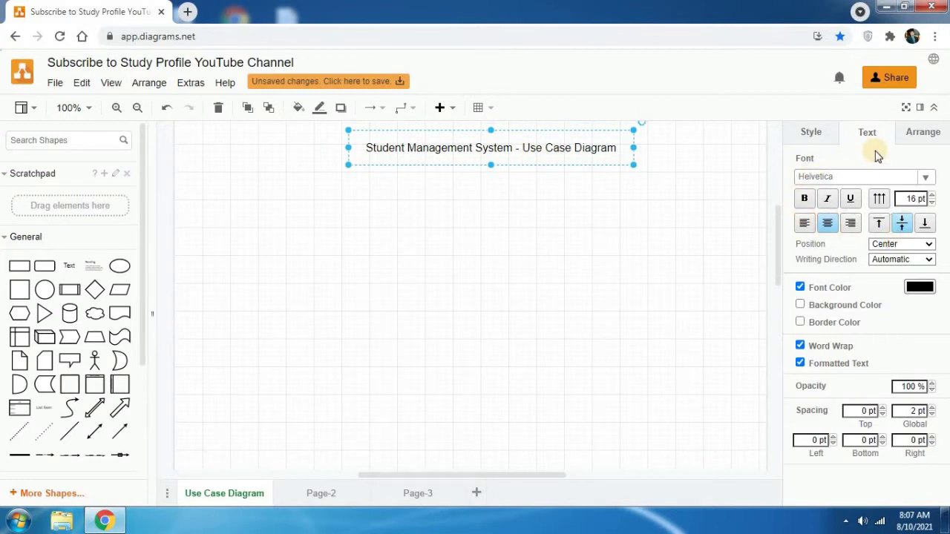
left_click(805, 200)
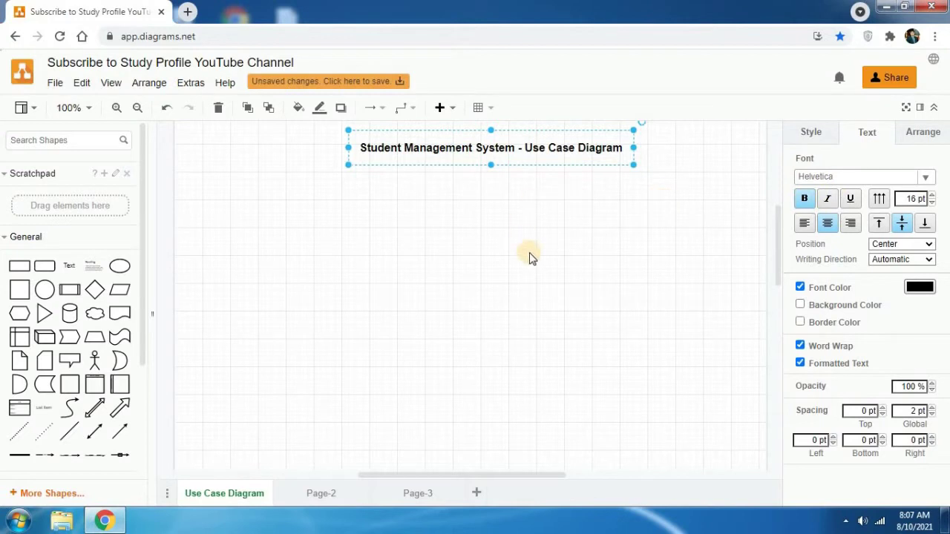
left_click(479, 251)
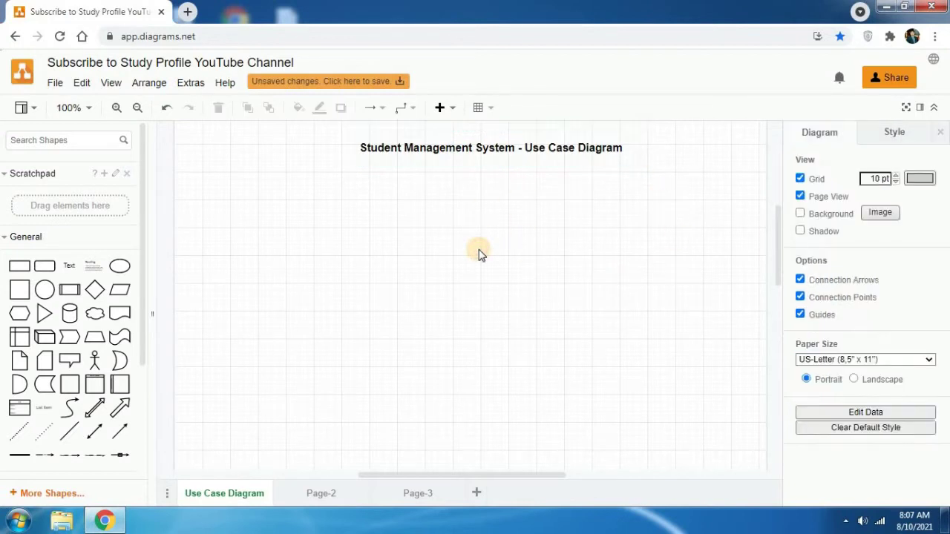
Add a wide, flat ellipse below the title labelled 'Register Student'.
left_click(130, 277)
left_click(130, 276)
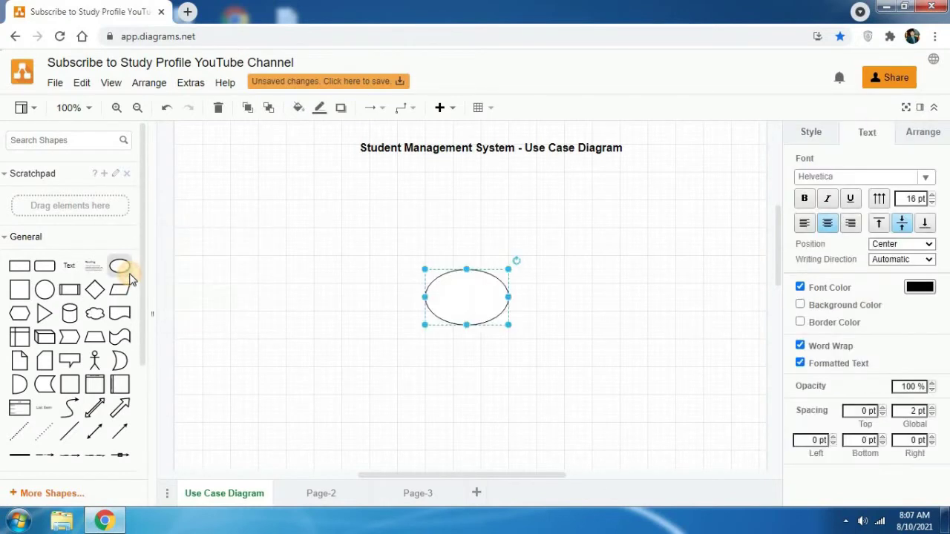
left_click_drag(463, 301, 601, 236)
left_click_drag(514, 264, 501, 225)
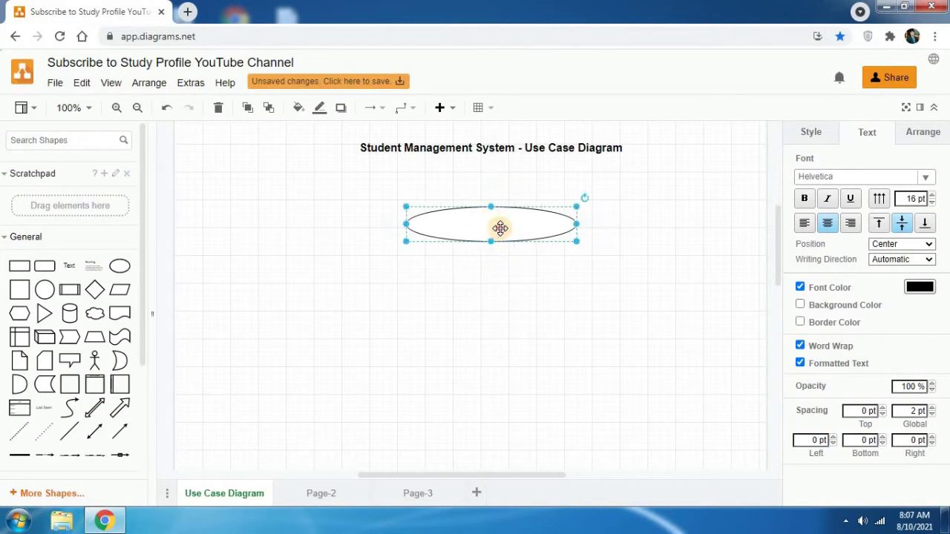
double_click(501, 225)
left_click_drag(468, 472, 478, 472)
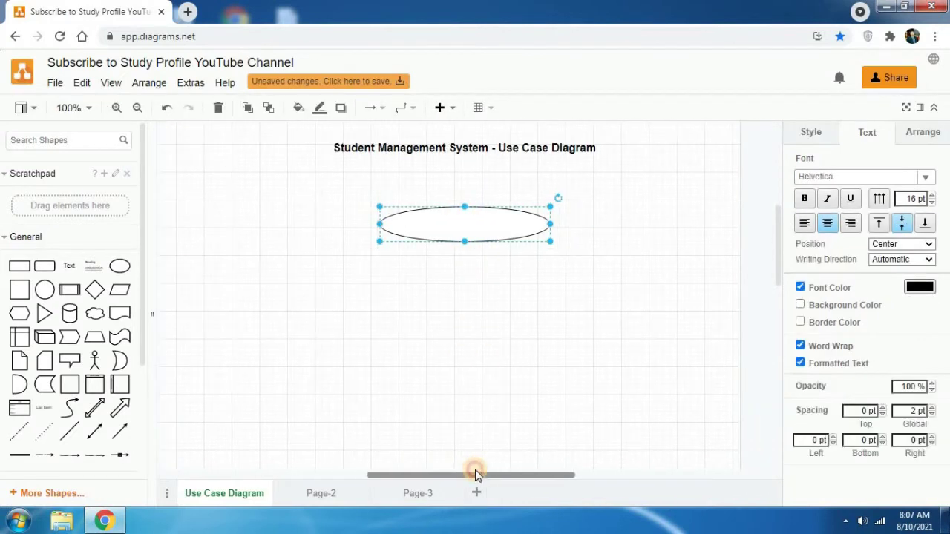
left_click(457, 263)
double_click(456, 225)
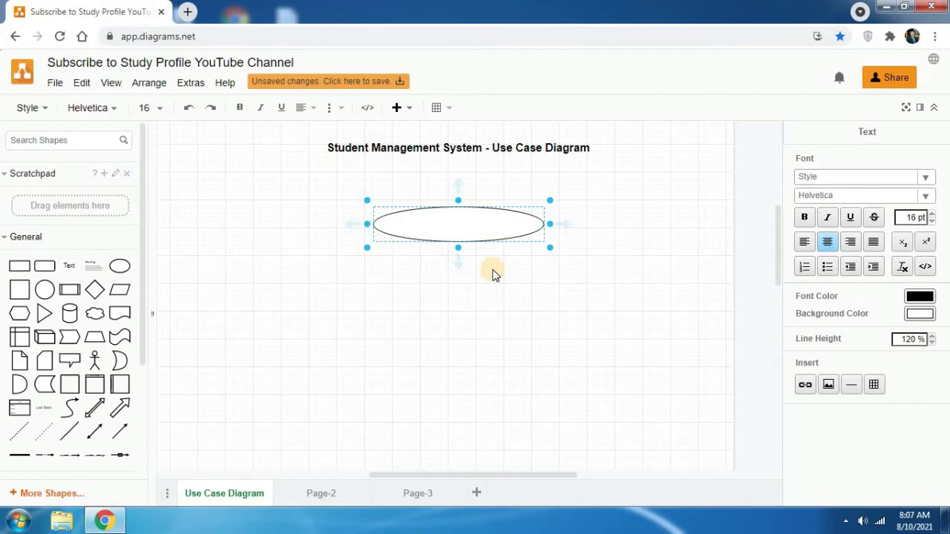
type("gister ")
type("Stdd")
key("BackSpace")
key("BackSpace")
type("udent")
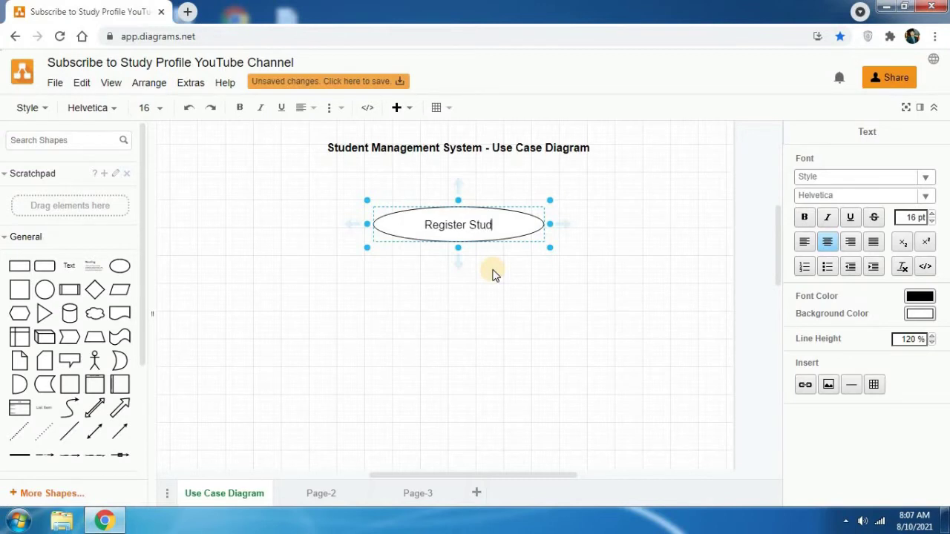
left_click(494, 273)
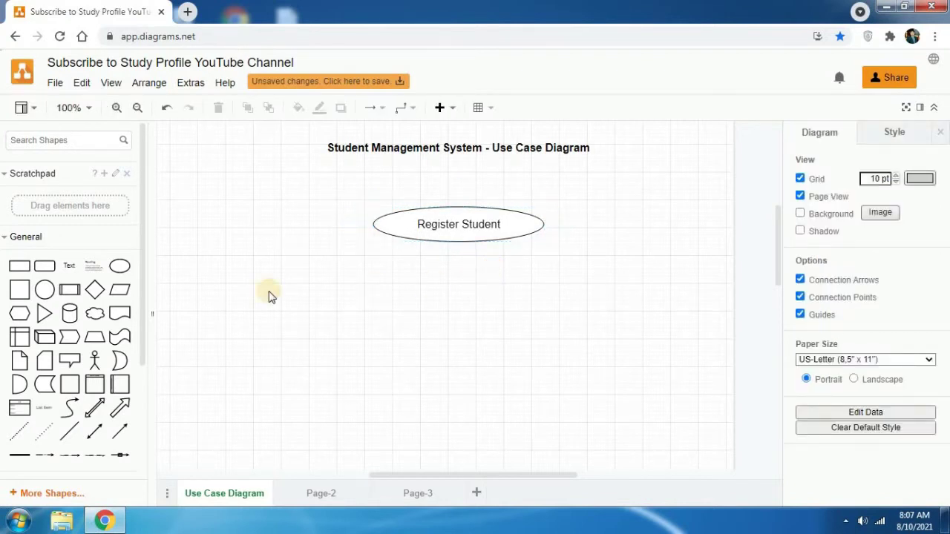
Add a second 280 x 40 ellipse below it labelled 'Select Course'.
left_click(124, 268)
left_click_drag(428, 299, 365, 296)
left_click_drag(505, 297, 562, 297)
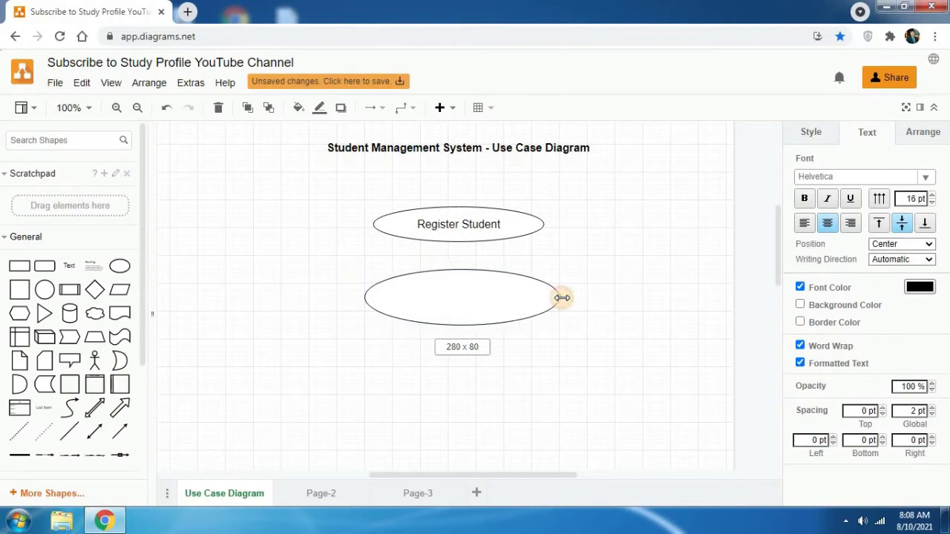
left_click_drag(464, 326, 463, 303)
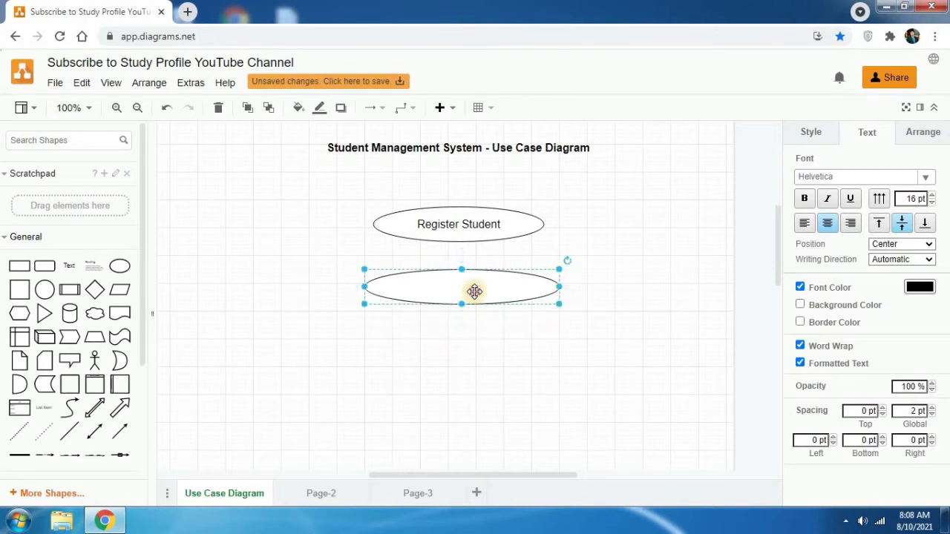
double_click(473, 293)
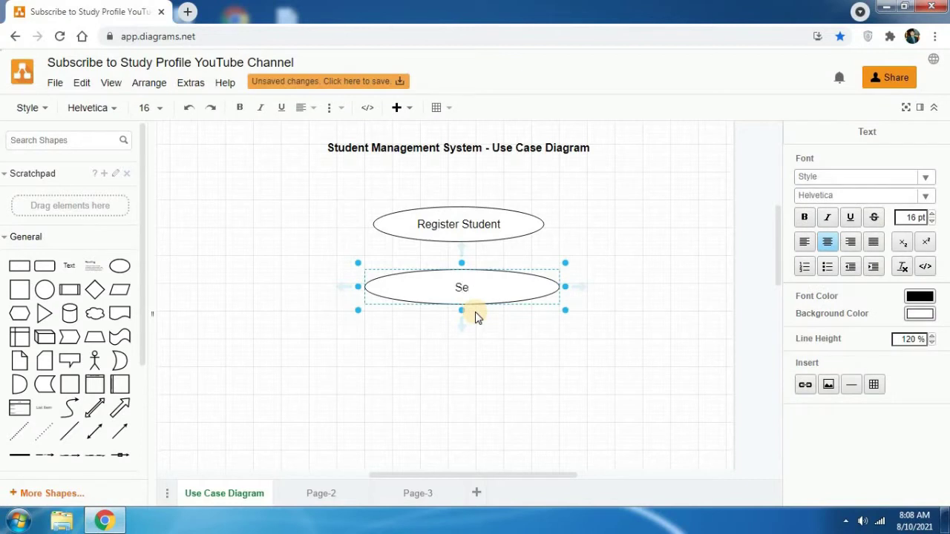
type("Select Course")
left_click(509, 365)
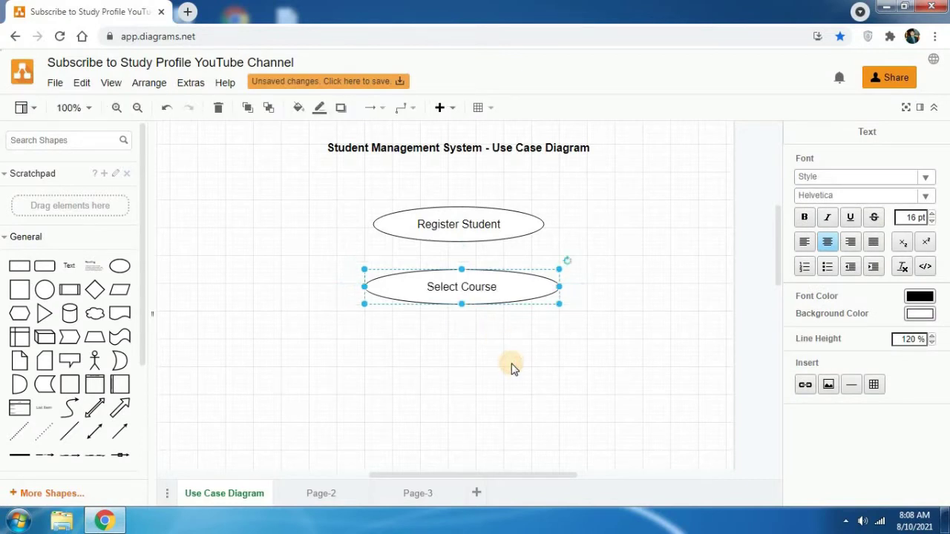
left_click(418, 290)
Copy the Select Course ellipse, paste it below and relabel it 'Do Payment'.
right_click(418, 291)
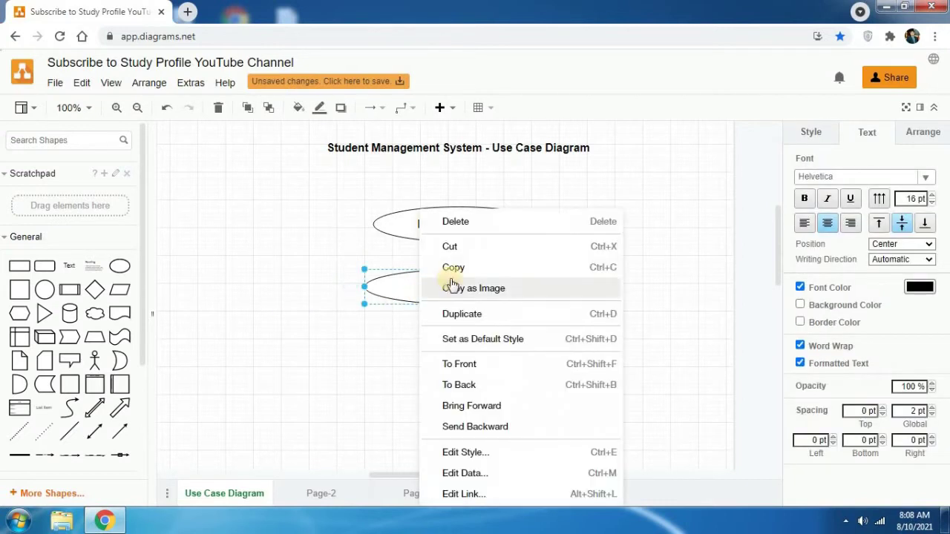
left_click(475, 275)
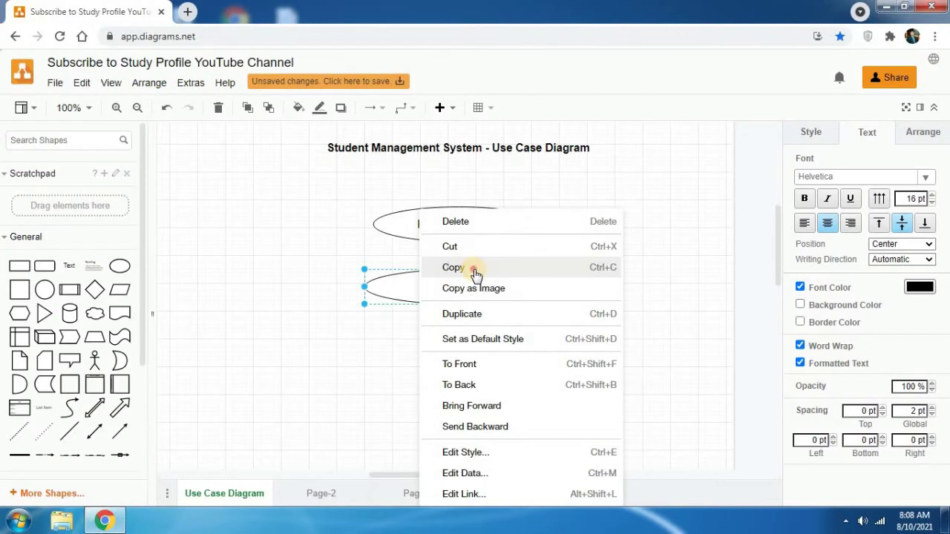
right_click(480, 343)
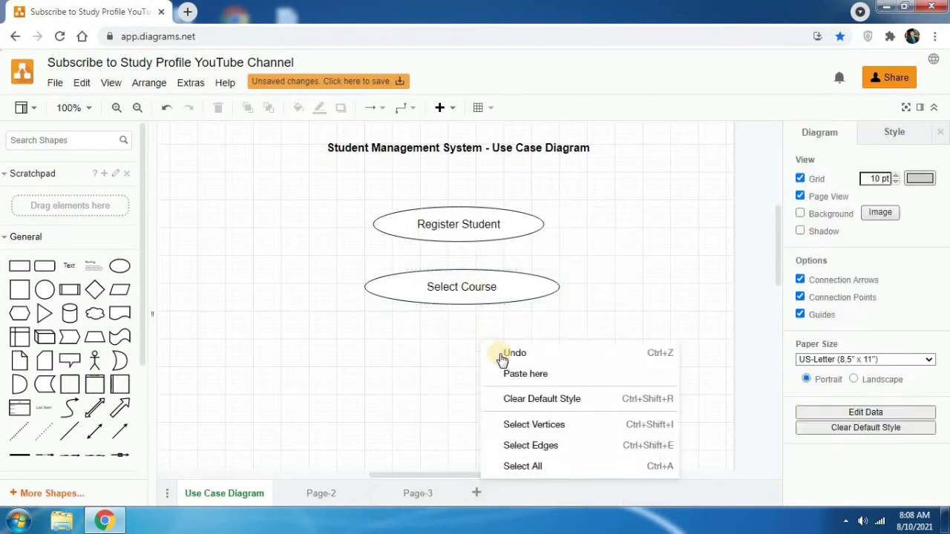
left_click(553, 380)
left_click(236, 115)
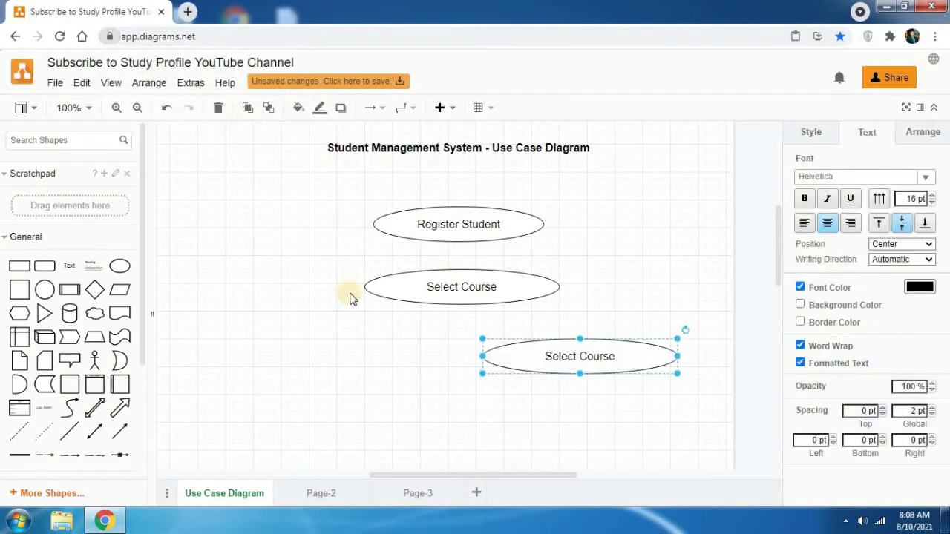
left_click(495, 366)
left_click_drag(537, 357, 418, 357)
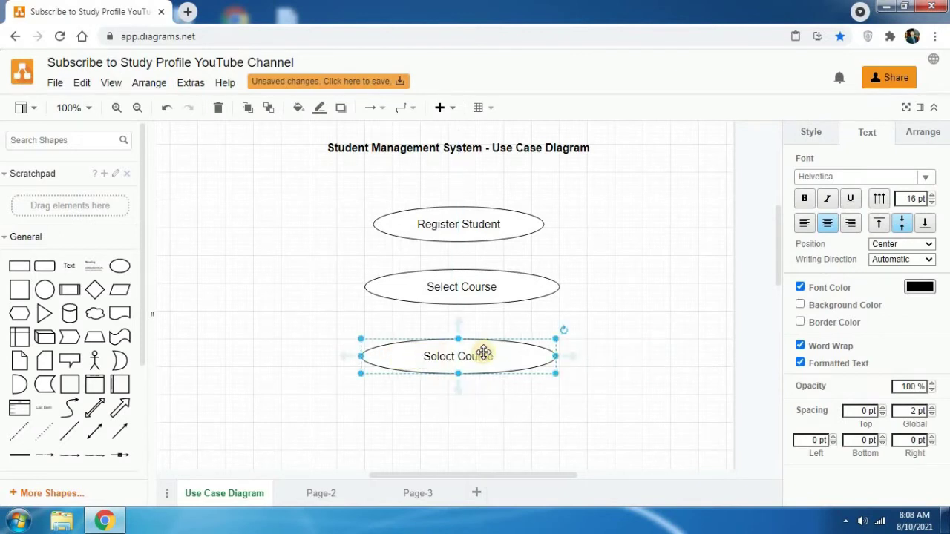
mouse_move(487, 354)
left_mouse_down()
mouse_move(496, 355)
mouse_move(486, 352)
left_mouse_up()
double_click(487, 353)
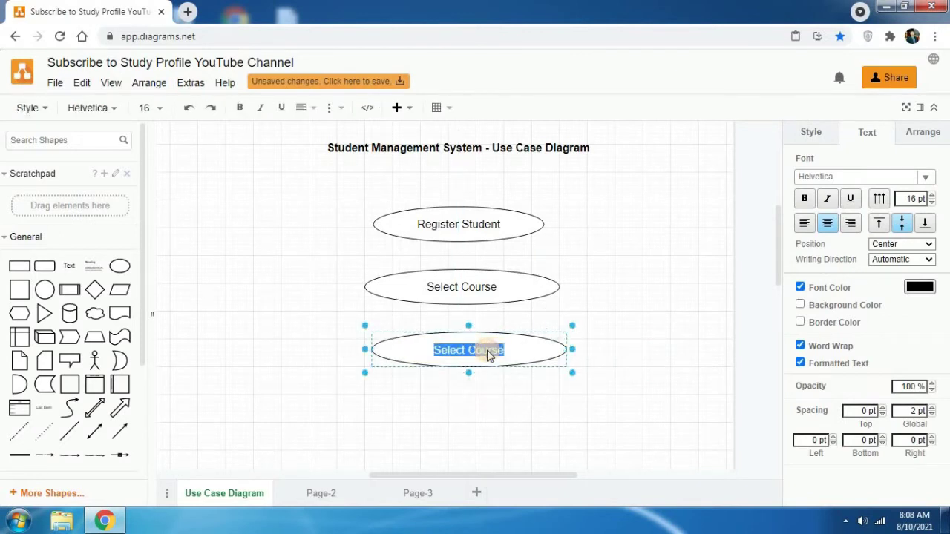
type("Do Payment")
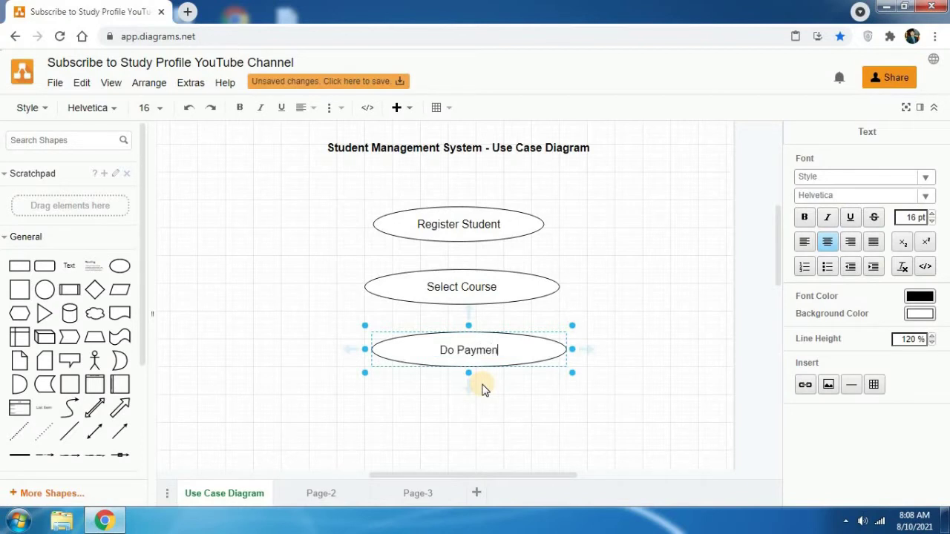
left_click(482, 390)
Paste another ellipse under Do Payment and label it 'Do Exam'.
scroll(779, 236, "down", 1)
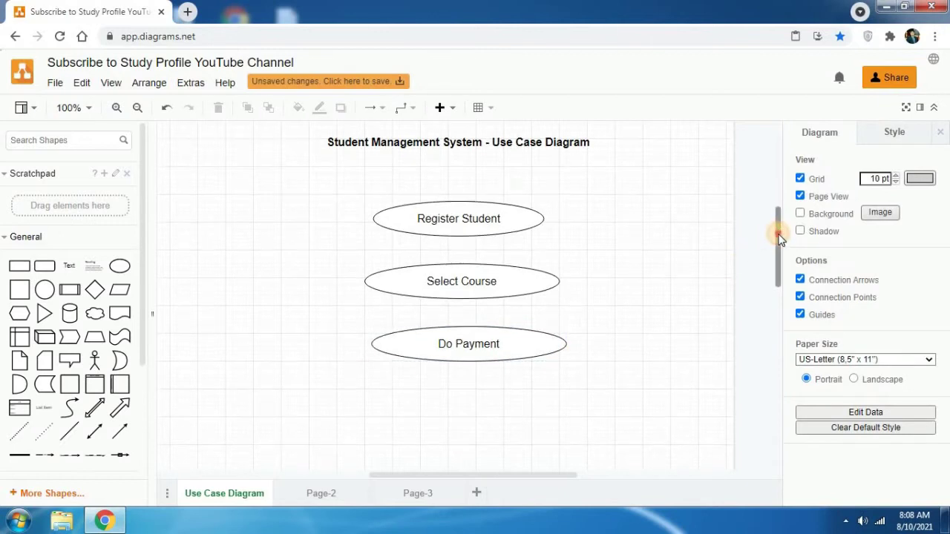
right_click(468, 401)
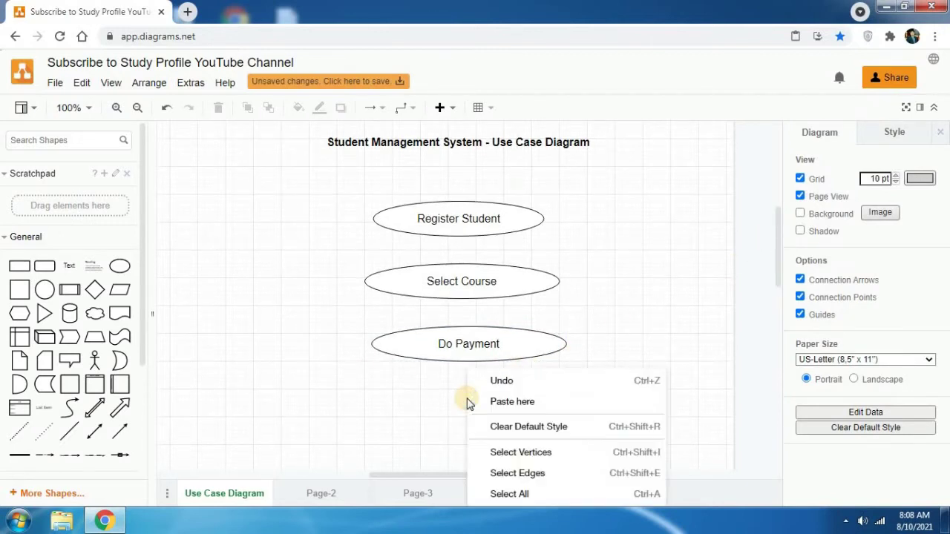
left_click(547, 401)
left_click_drag(557, 412, 470, 406)
double_click(495, 409)
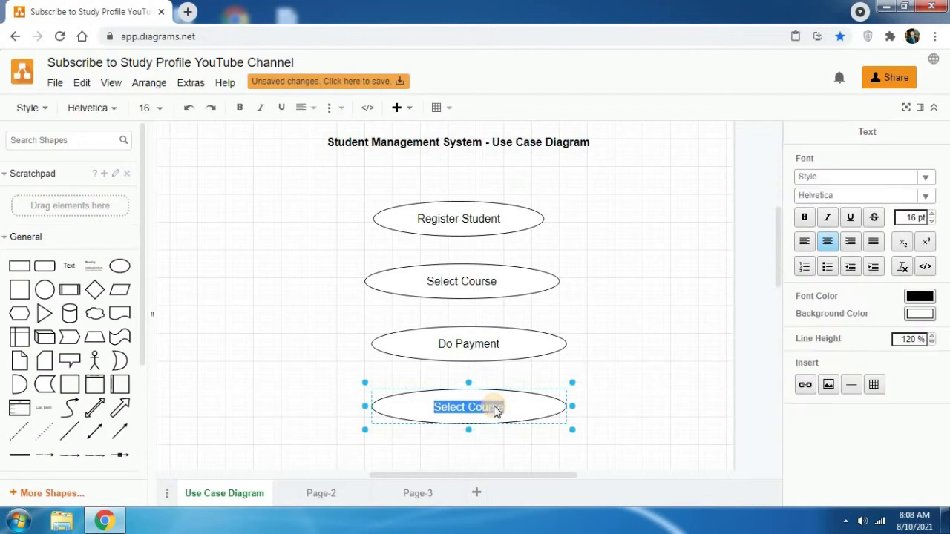
type("Do Exam")
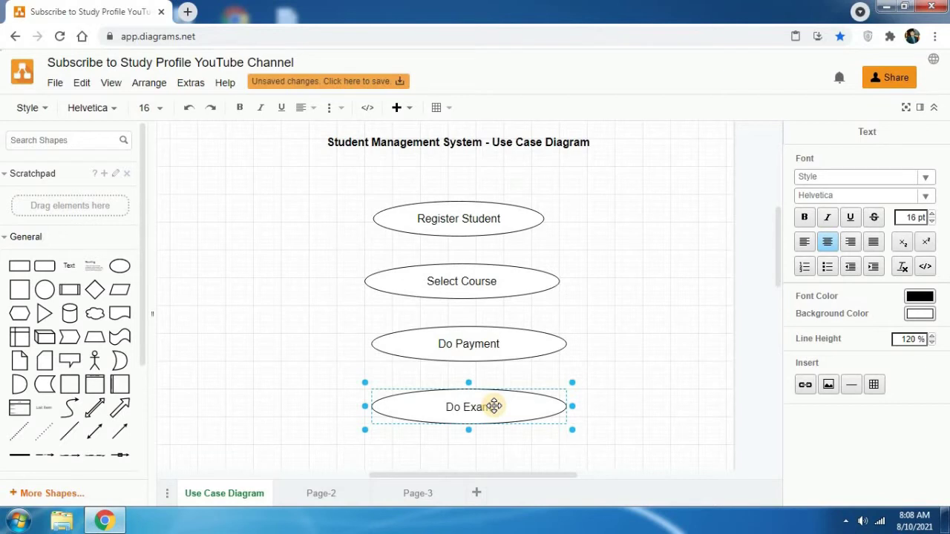
Move Select Course, Do Payment and Do Exam up into an evenly spaced column.
left_click(640, 295)
left_click_drag(511, 276, 512, 262)
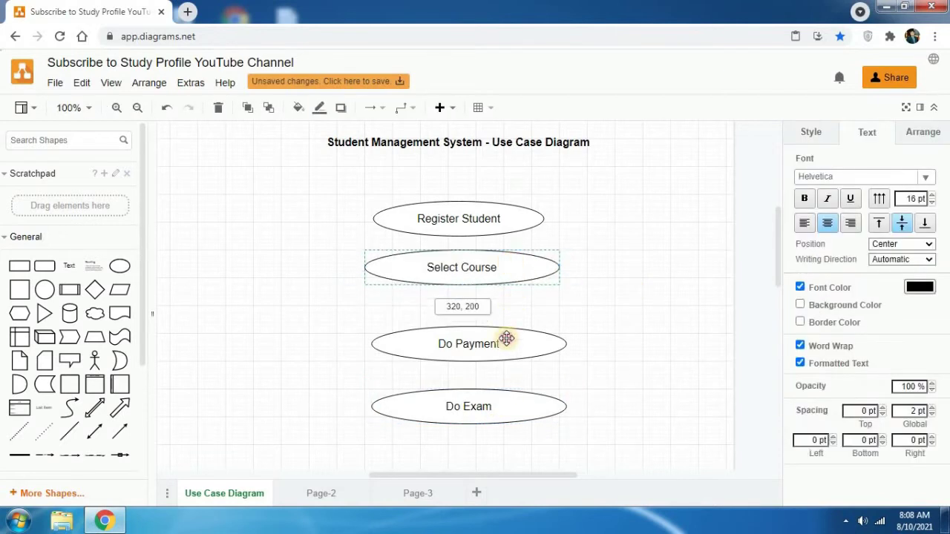
mouse_move(502, 344)
left_mouse_down()
mouse_move(496, 320)
mouse_move(497, 335)
left_mouse_up()
left_click_drag(492, 399, 490, 364)
left_click_drag(489, 363, 489, 364)
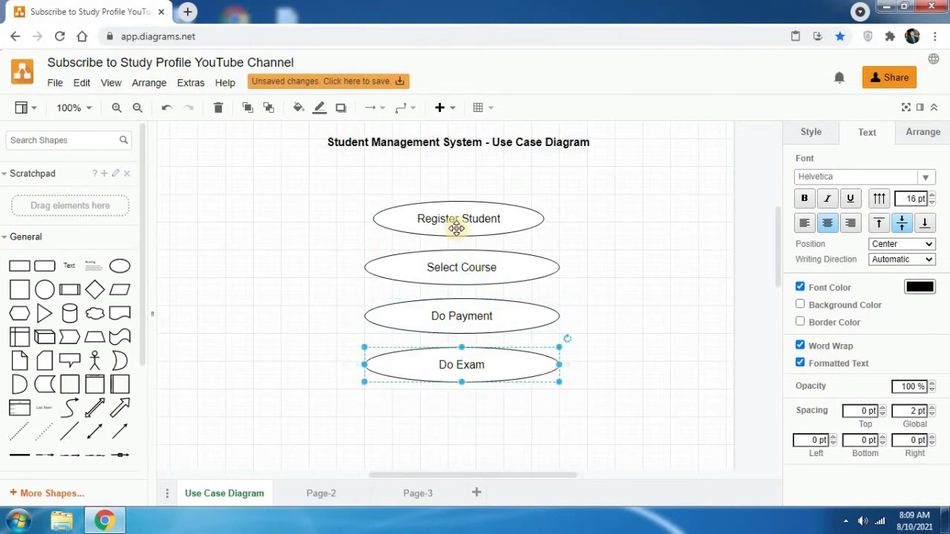
Widen the Register Student ellipse on both sides to match the others.
left_click(416, 222)
left_click_drag(375, 219, 365, 219)
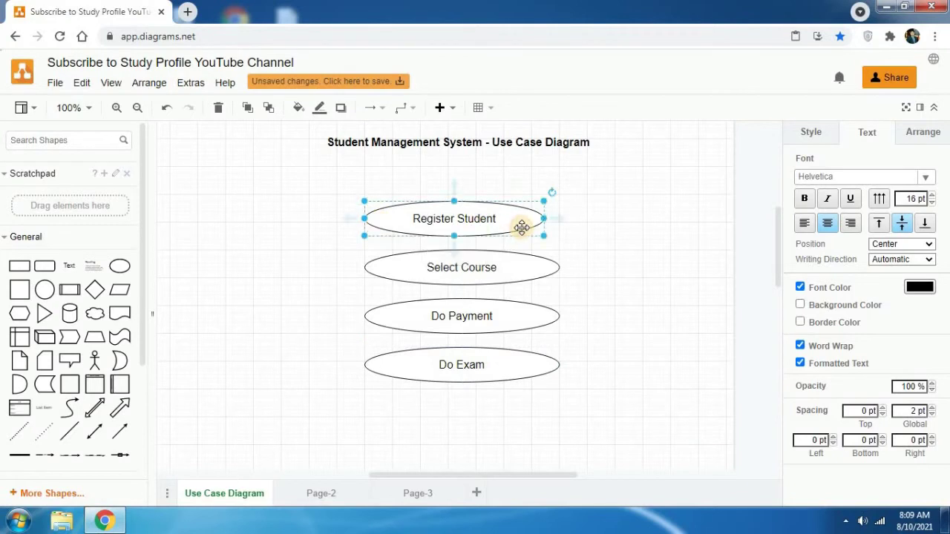
left_click_drag(544, 219, 559, 221)
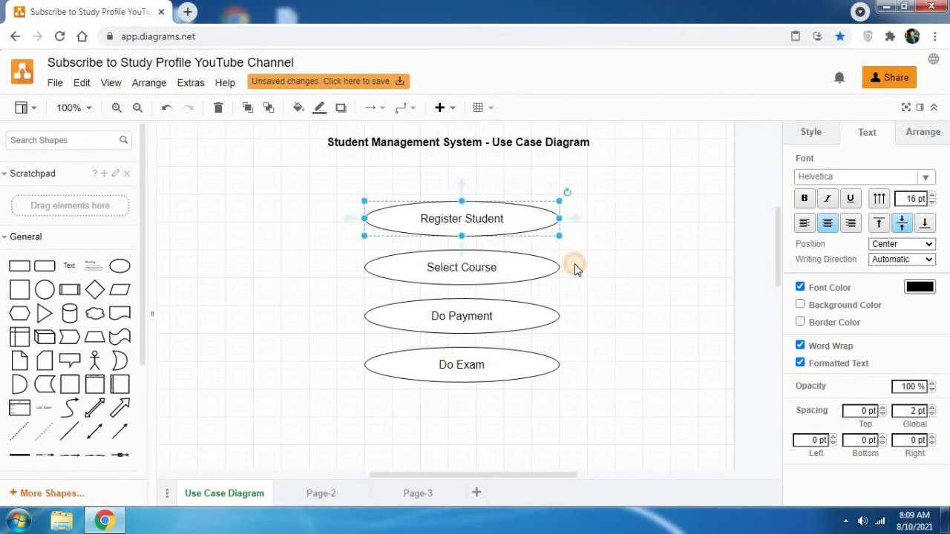
left_click(594, 346)
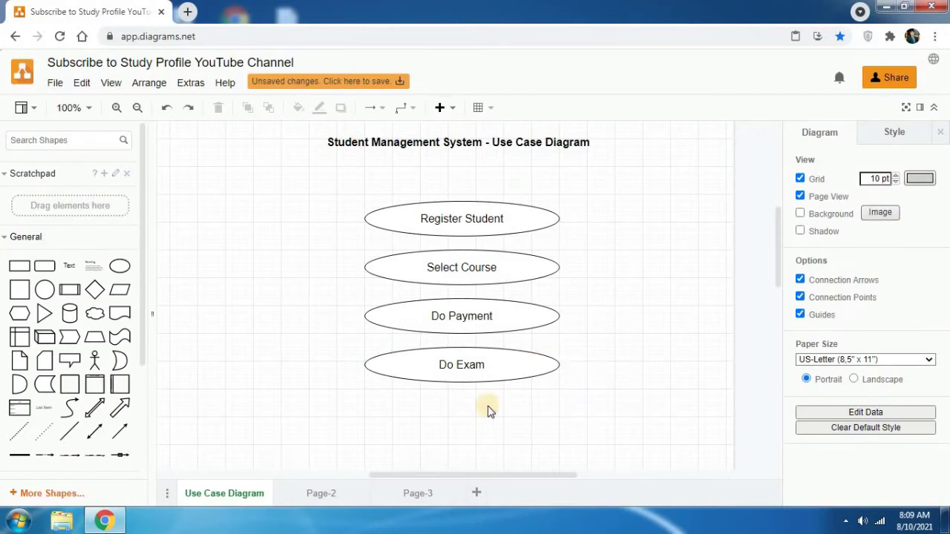
Draw a rectangle around the four use cases under the title and send it to the back.
left_click(17, 265)
left_click_drag(420, 277, 329, 166)
left_click_drag(503, 319, 594, 424)
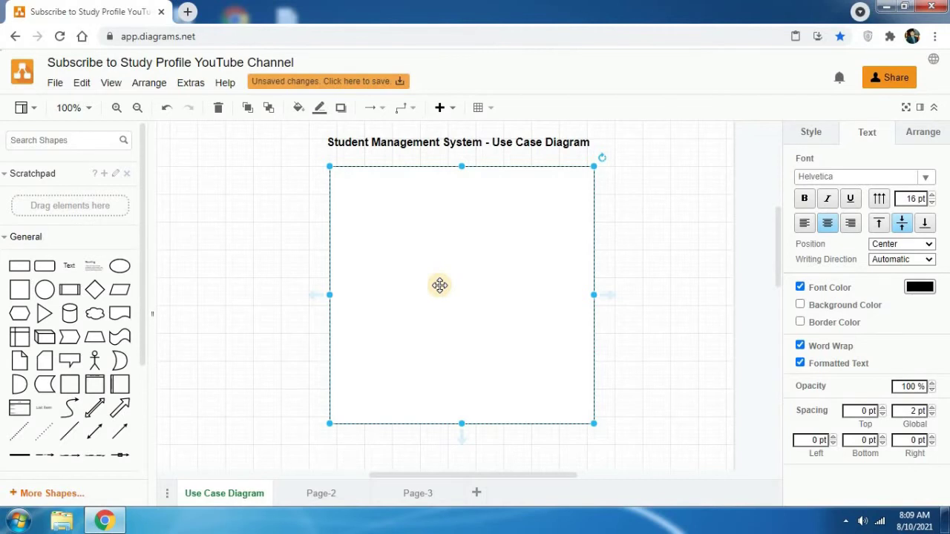
key("ctrl+z")
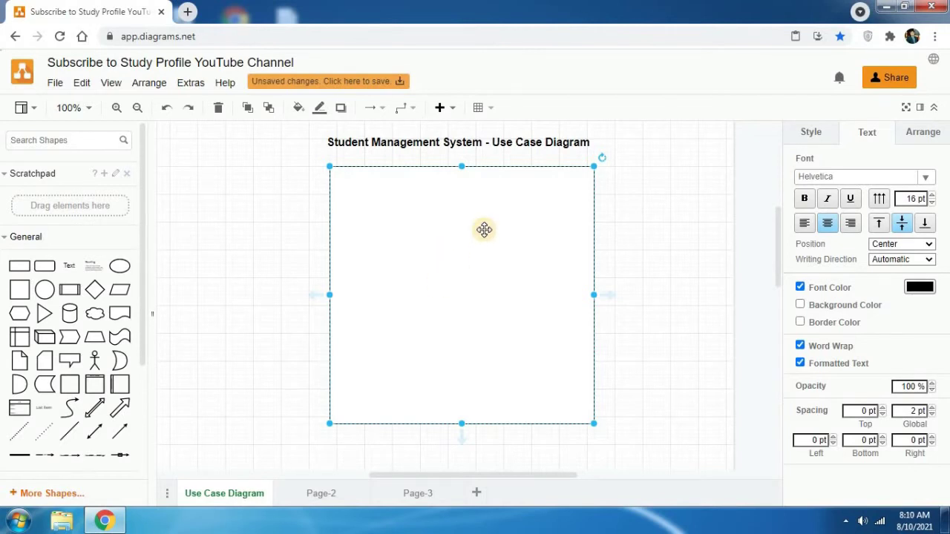
right_click(484, 230)
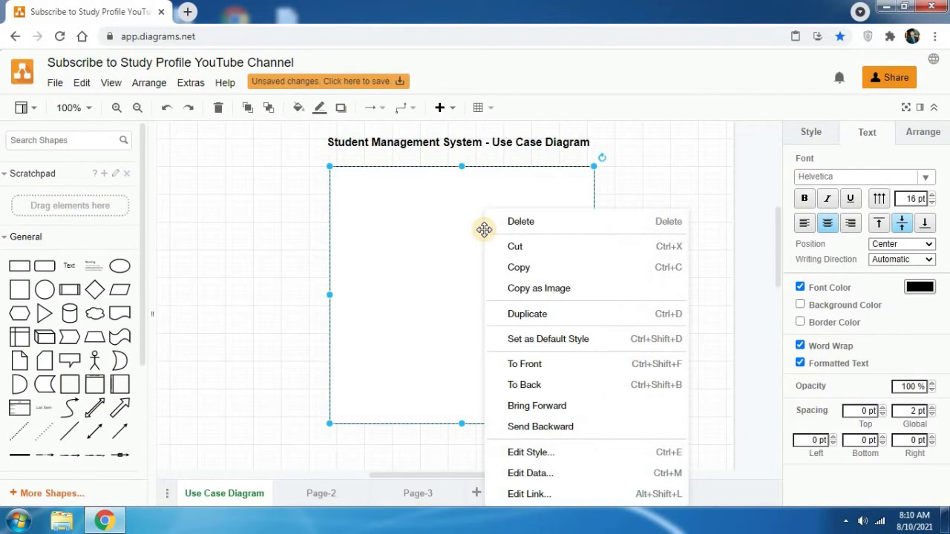
left_click(575, 385)
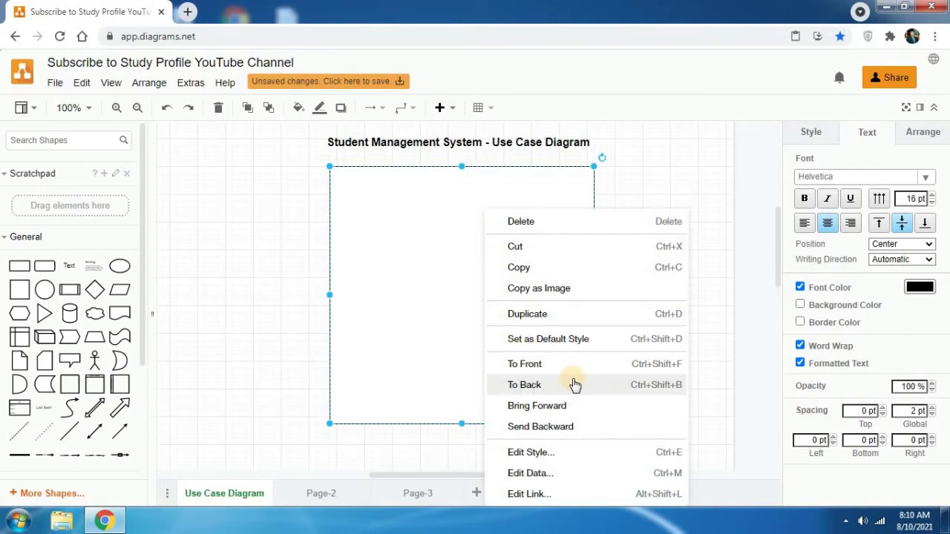
left_click(572, 384)
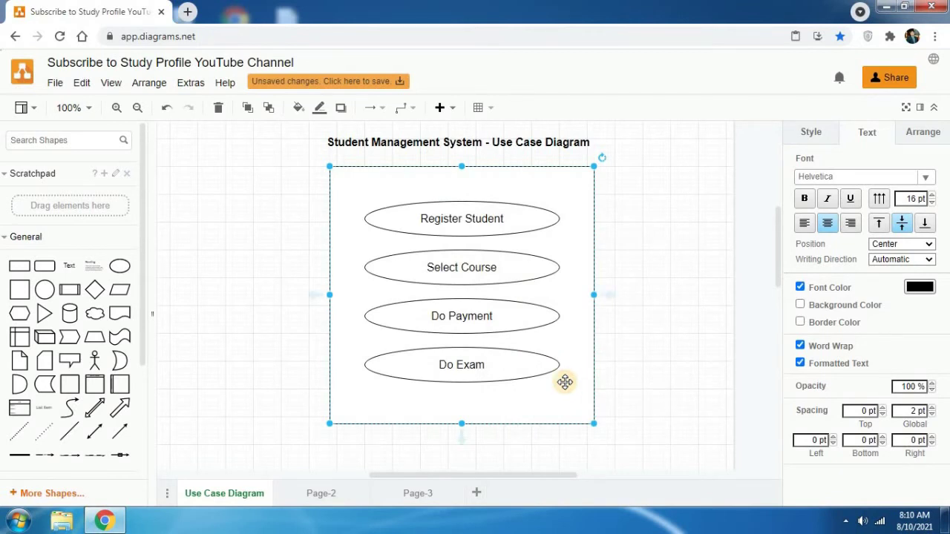
left_click(269, 371)
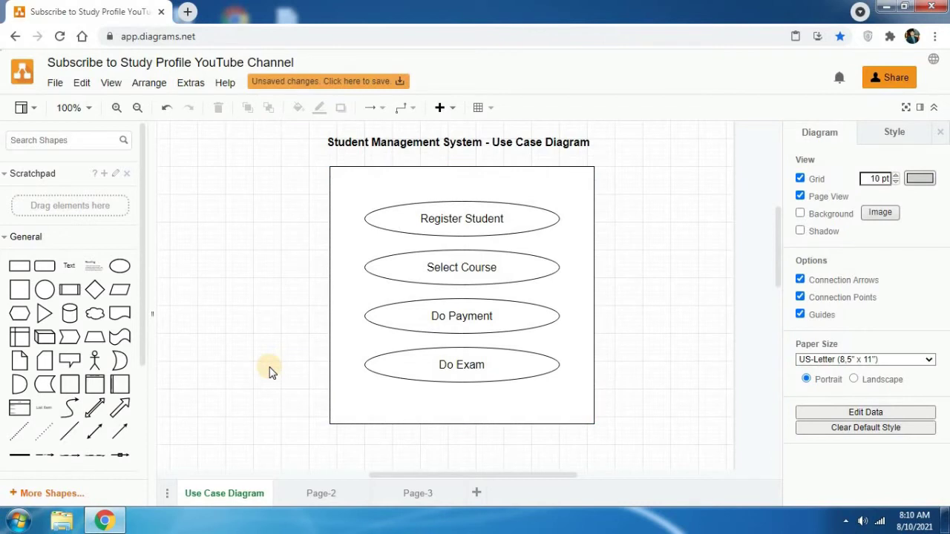
Place an actor labelled 'Student' left of the boundary, beside Select Course.
left_click(37, 245)
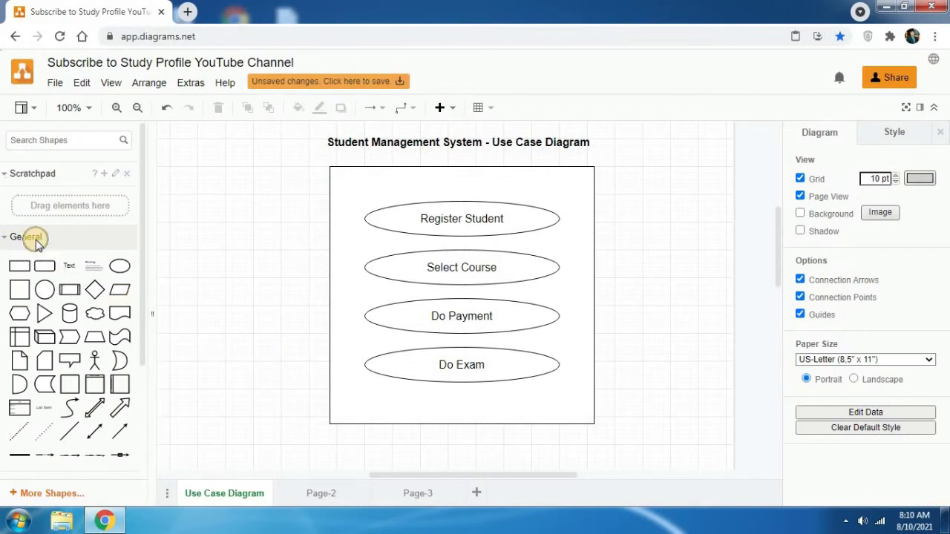
mouse_move(95, 362)
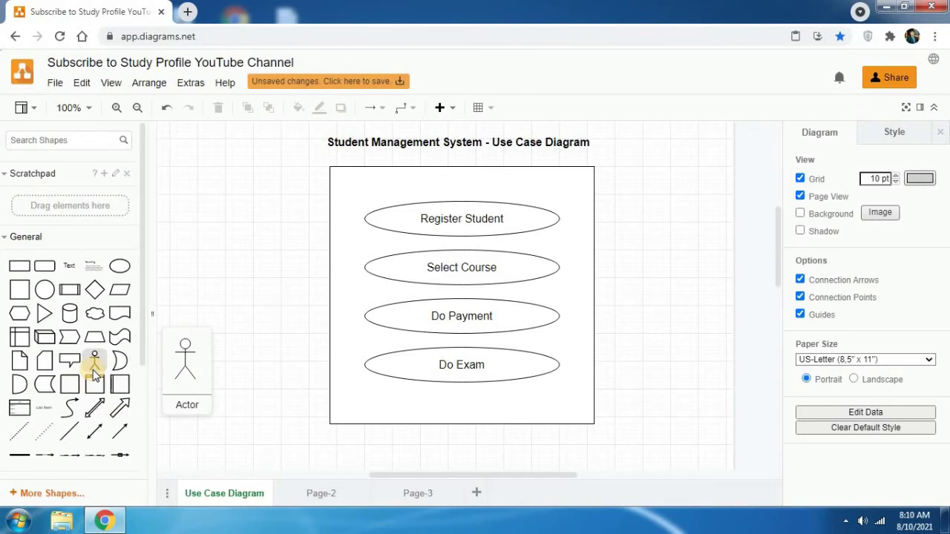
left_click(94, 365)
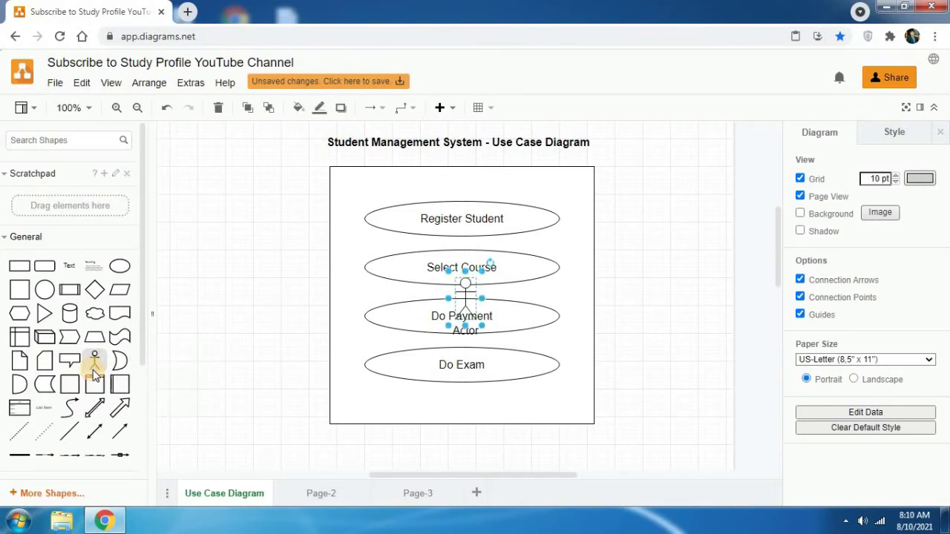
left_click_drag(459, 340, 257, 220)
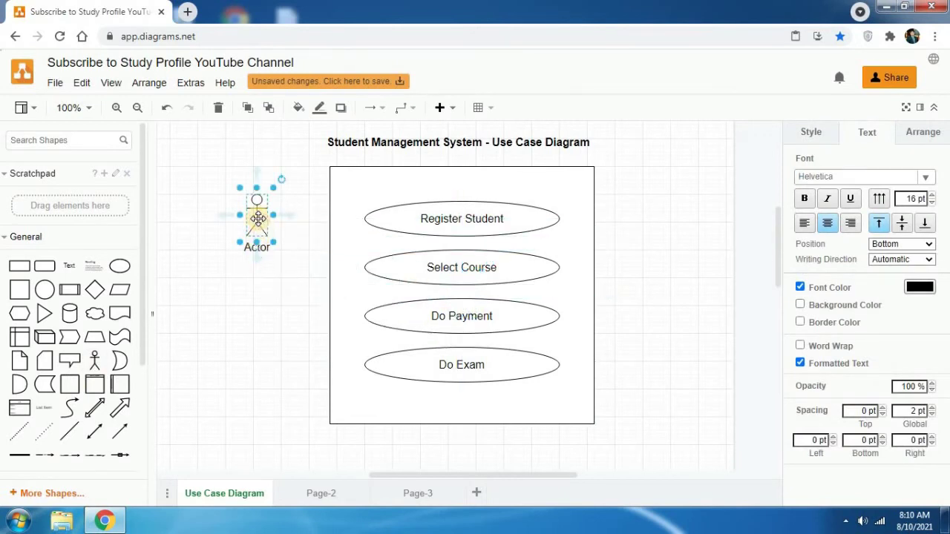
left_click(259, 267)
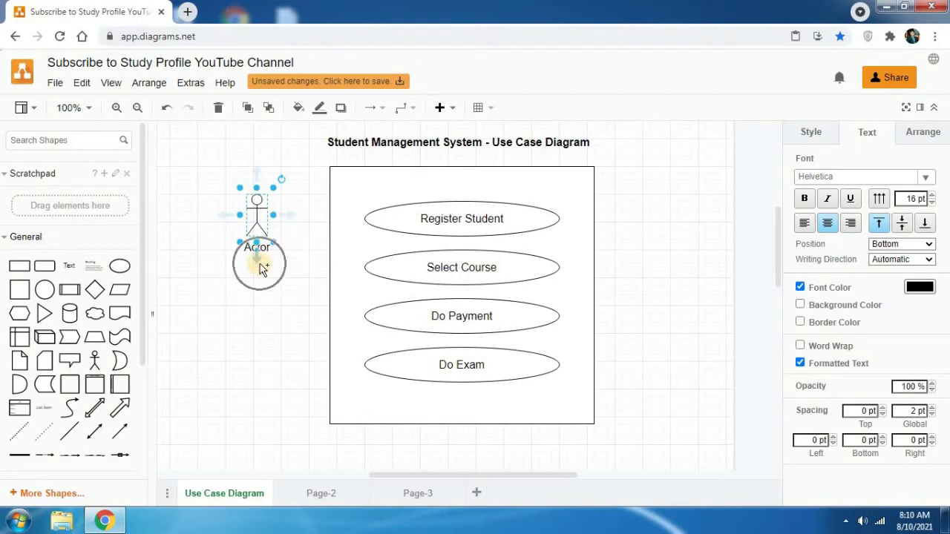
left_click(259, 219)
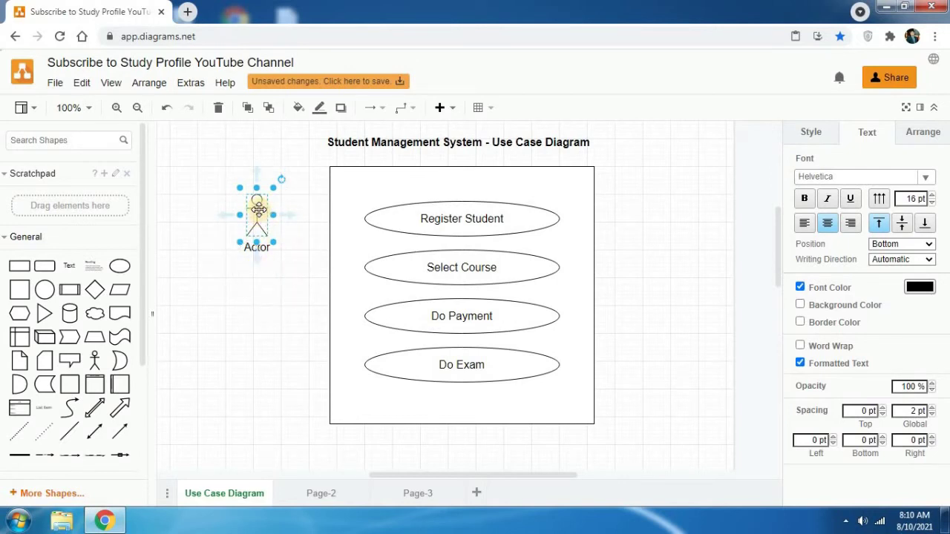
double_click(257, 210)
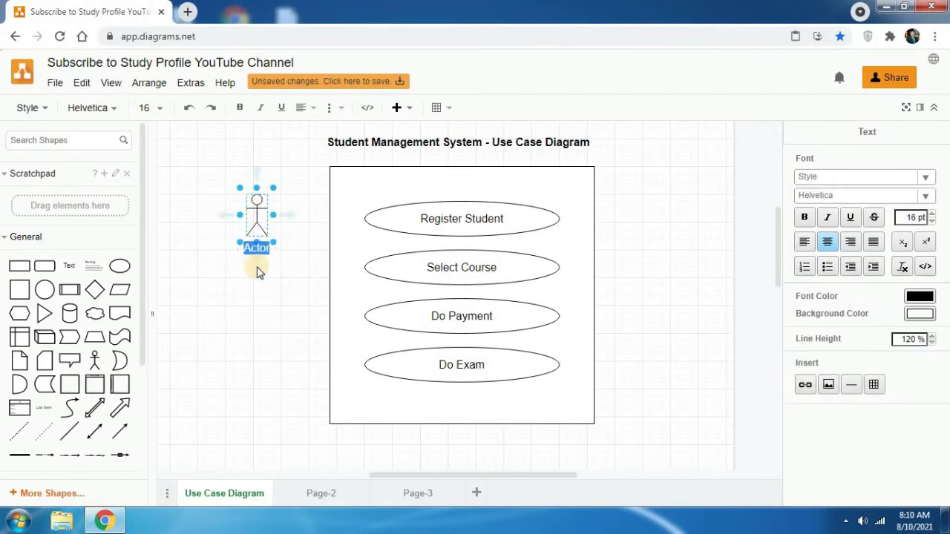
type("Student")
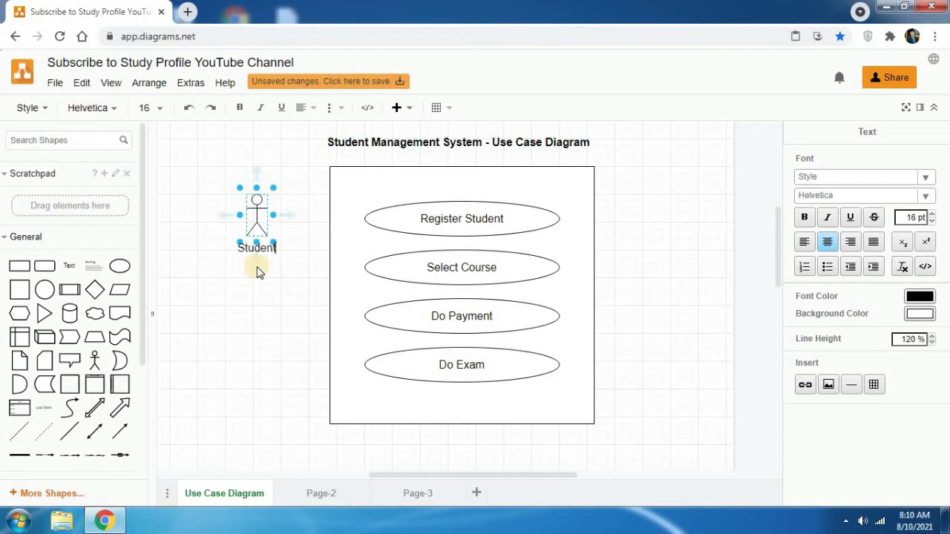
left_click(310, 312)
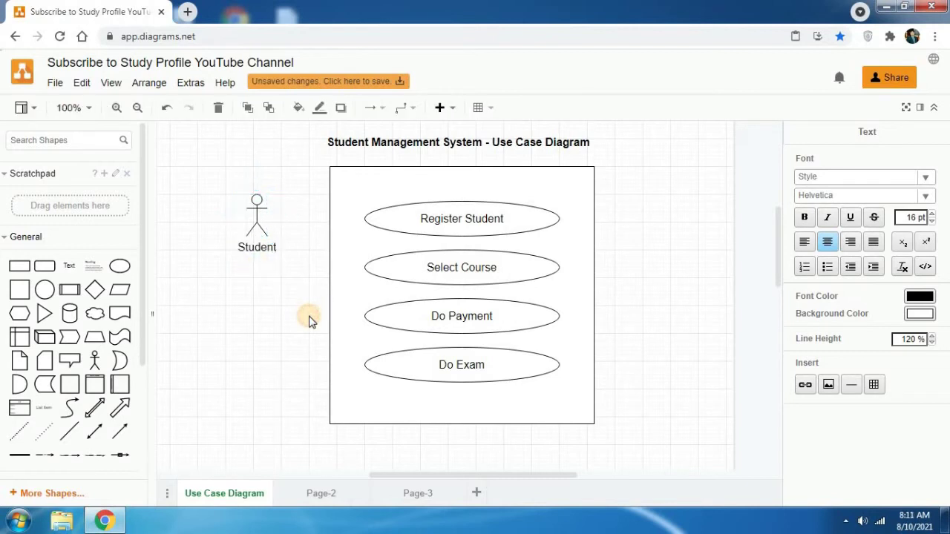
left_click(259, 226)
left_click_drag(260, 226, 265, 271)
left_click(258, 334)
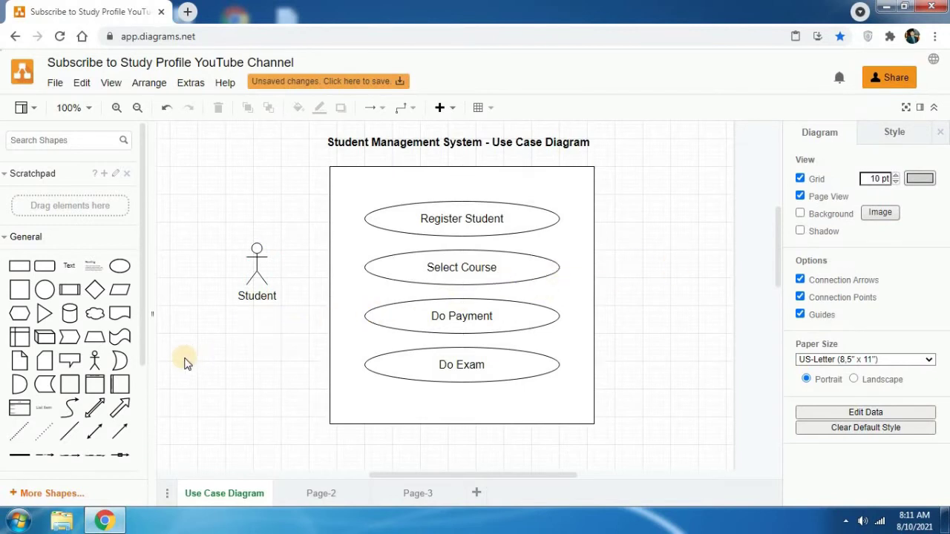
Place an actor labelled 'Front Office' right of the boundary near its top.
left_click(96, 361)
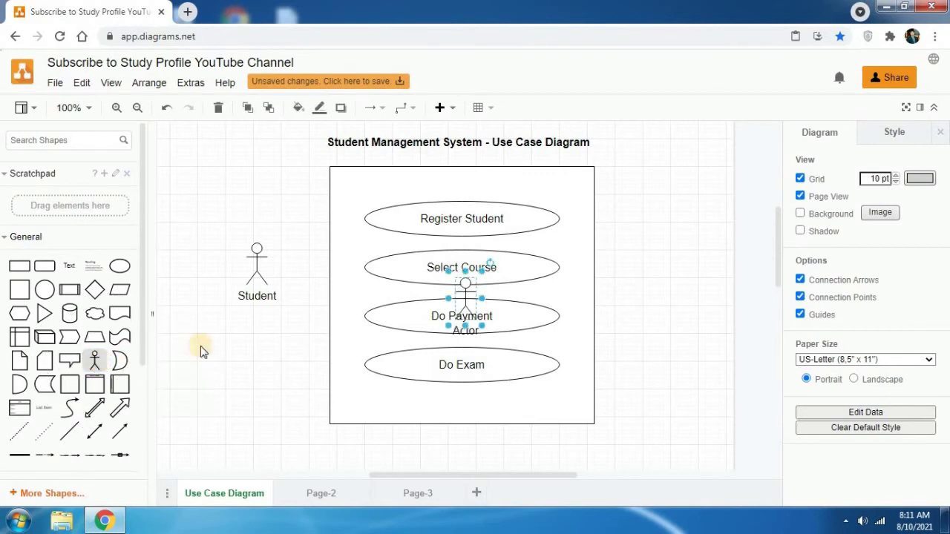
left_click_drag(446, 311, 680, 182)
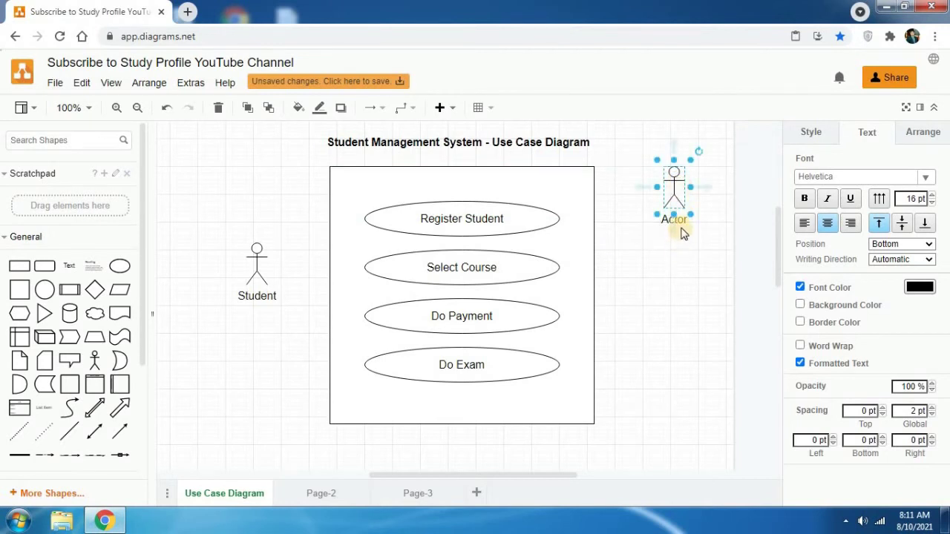
left_click(674, 184)
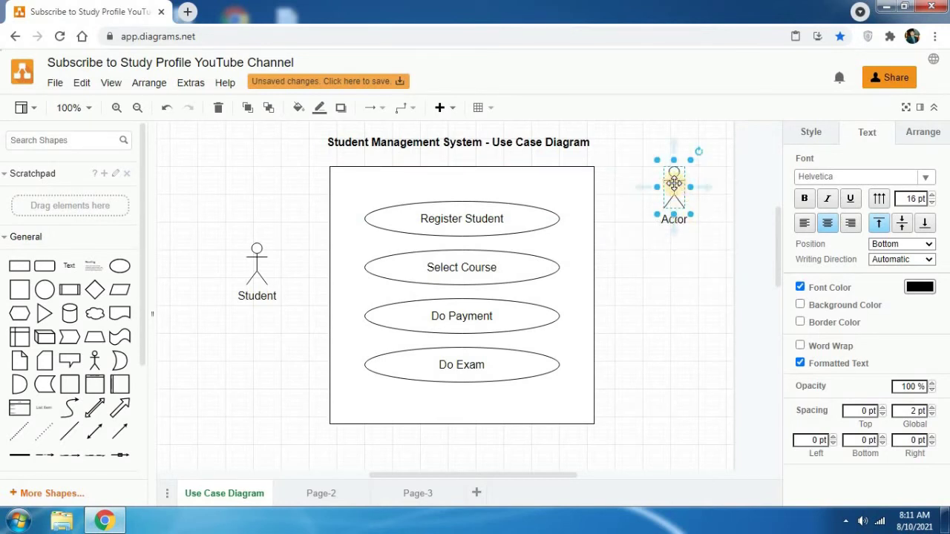
double_click(674, 184)
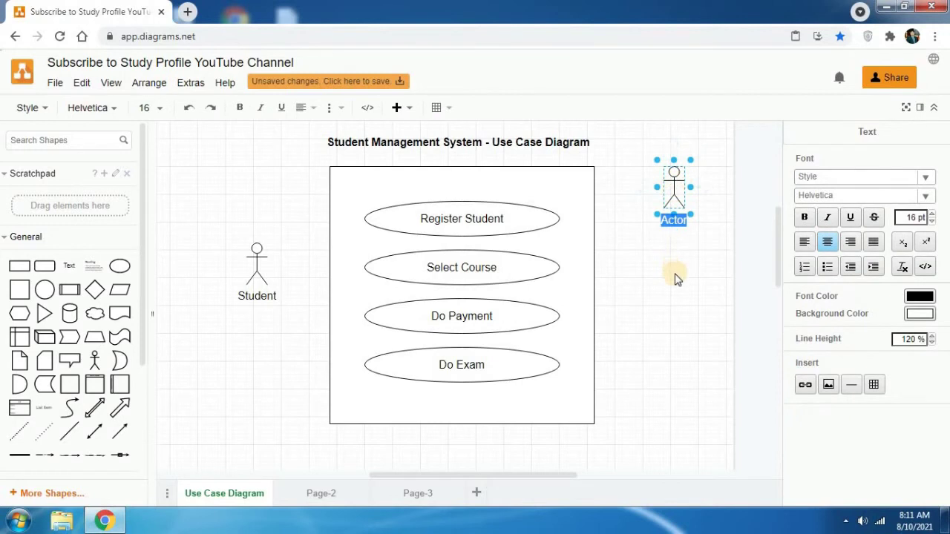
type("A")
type("ront Office")
left_click(675, 279)
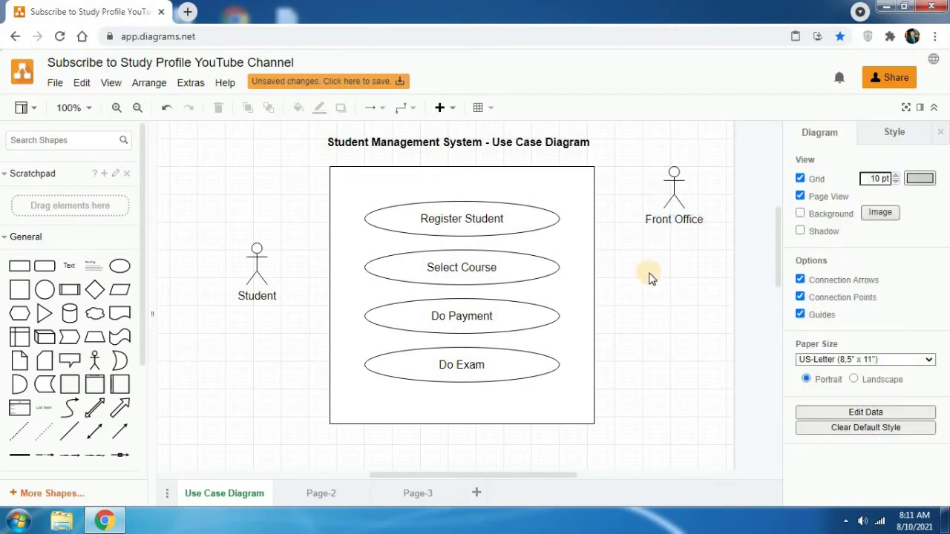
Copy the Front Office actor, paste it below and relabel it 'Cashier'.
left_click(674, 196)
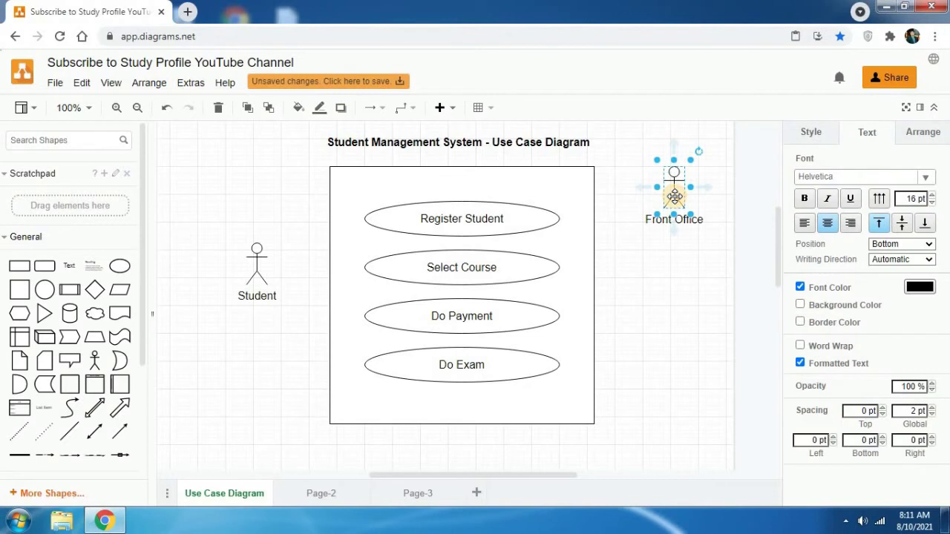
right_click(674, 196)
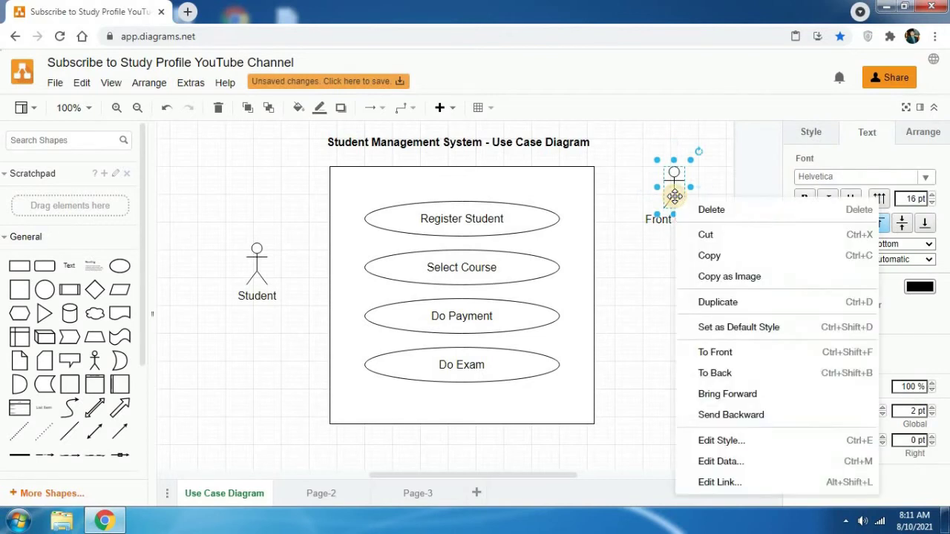
left_click(726, 260)
left_click(625, 265)
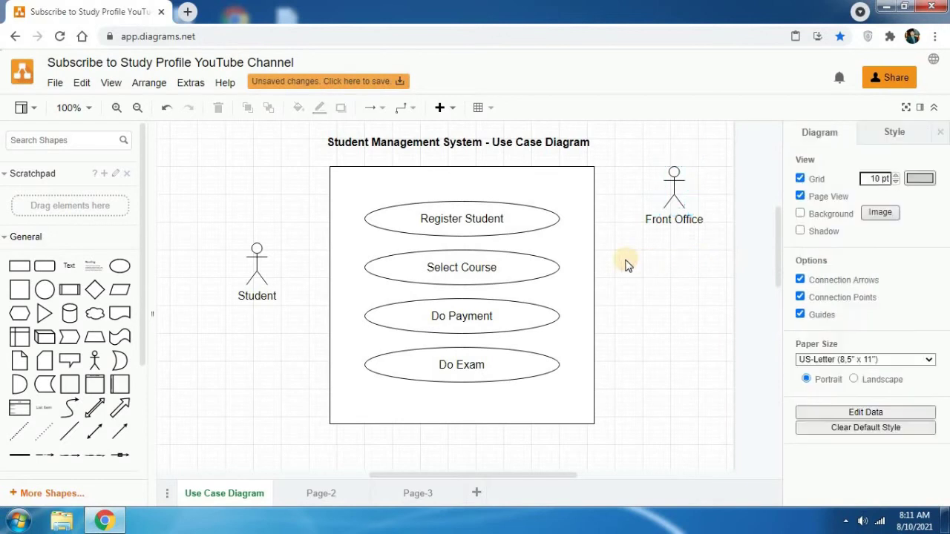
right_click(632, 265)
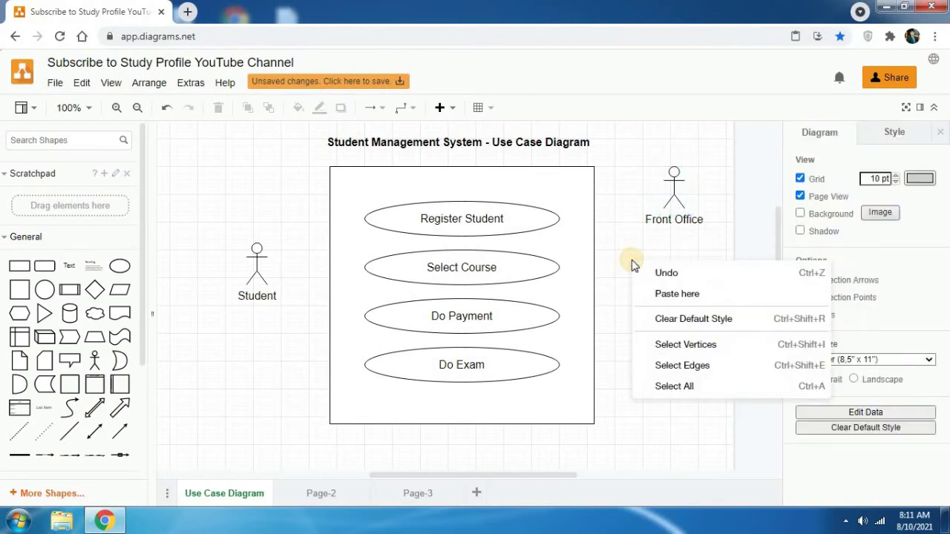
left_click(689, 295)
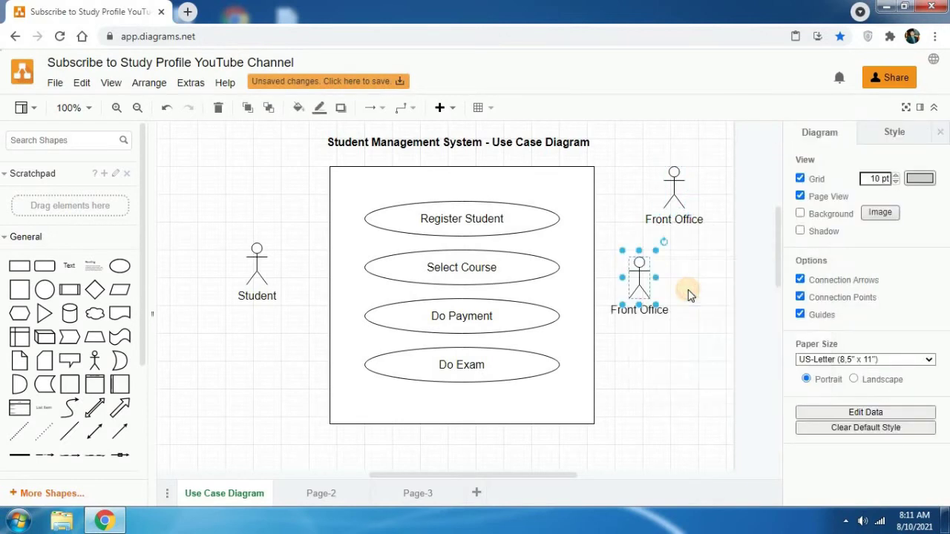
left_click_drag(634, 273, 674, 276)
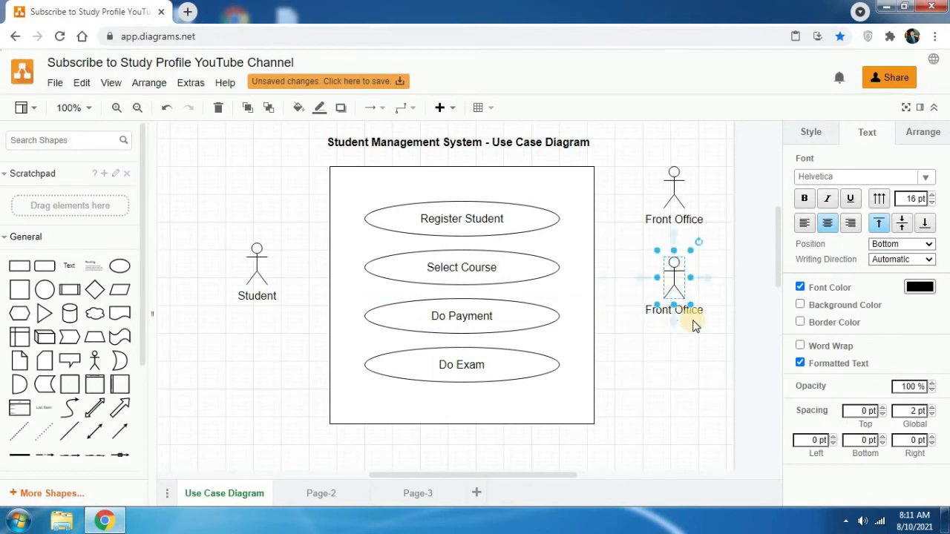
double_click(673, 280)
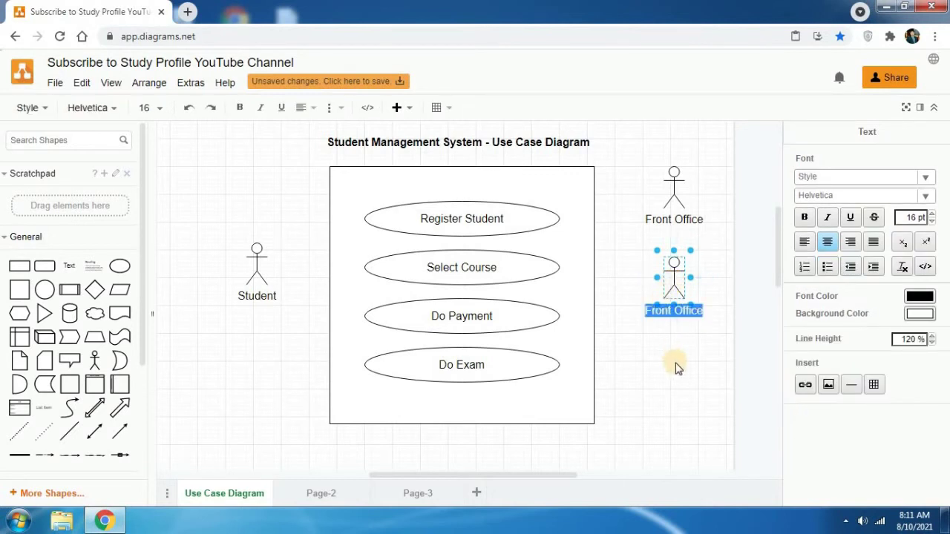
type("Cashier")
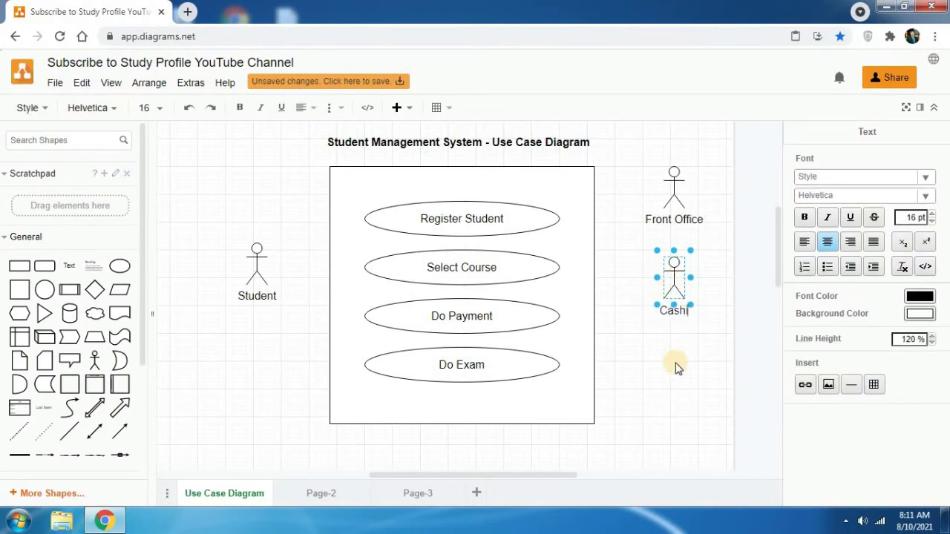
left_click(676, 365)
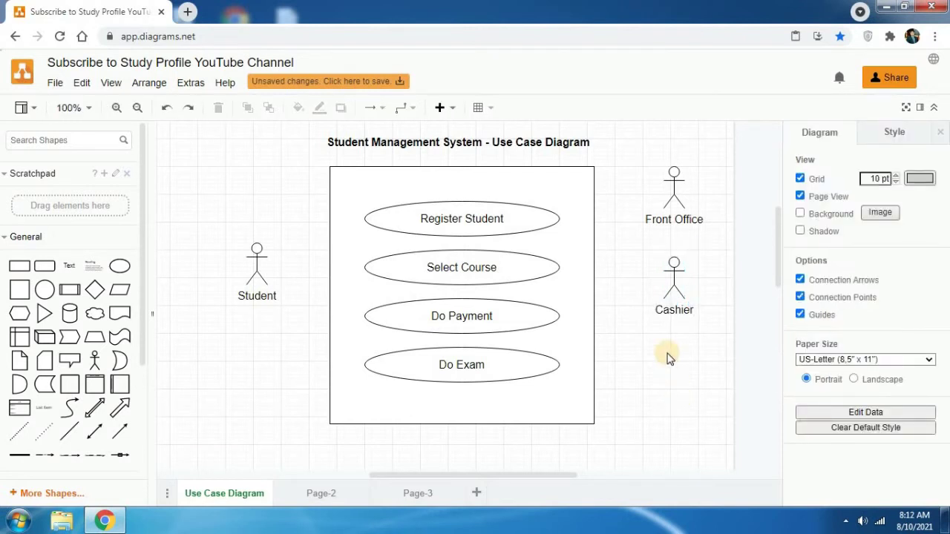
Paste another actor copy under Cashier and label it 'Examiner'.
right_click(657, 342)
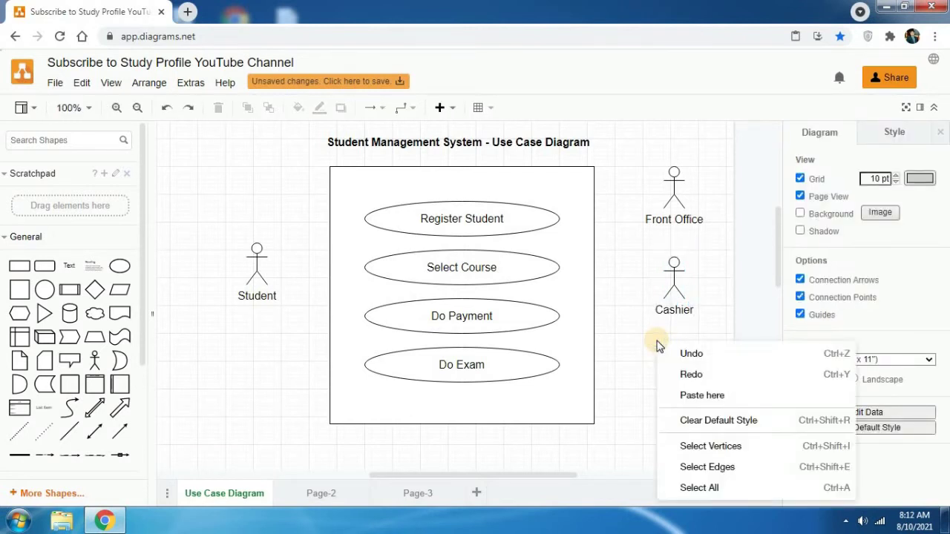
left_click(725, 395)
left_click_drag(673, 363, 675, 362)
double_click(675, 362)
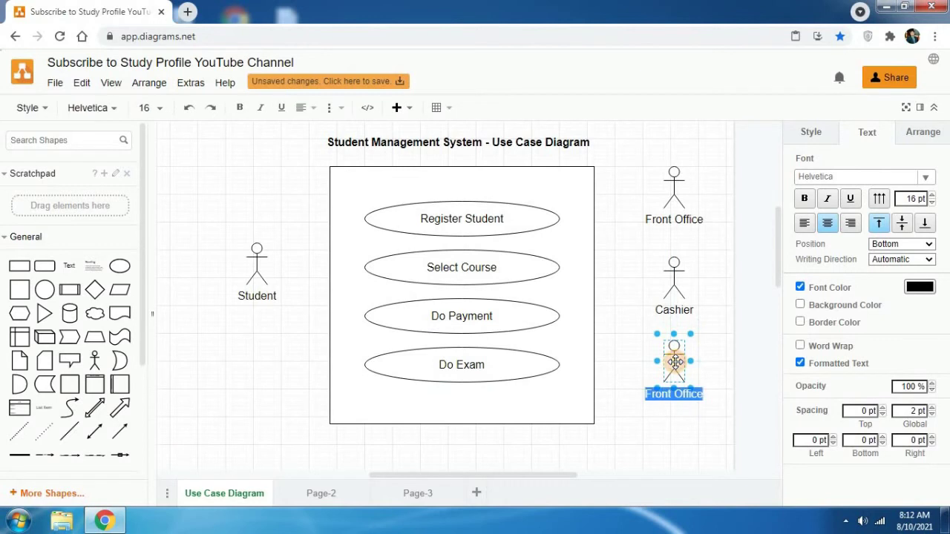
type("E")
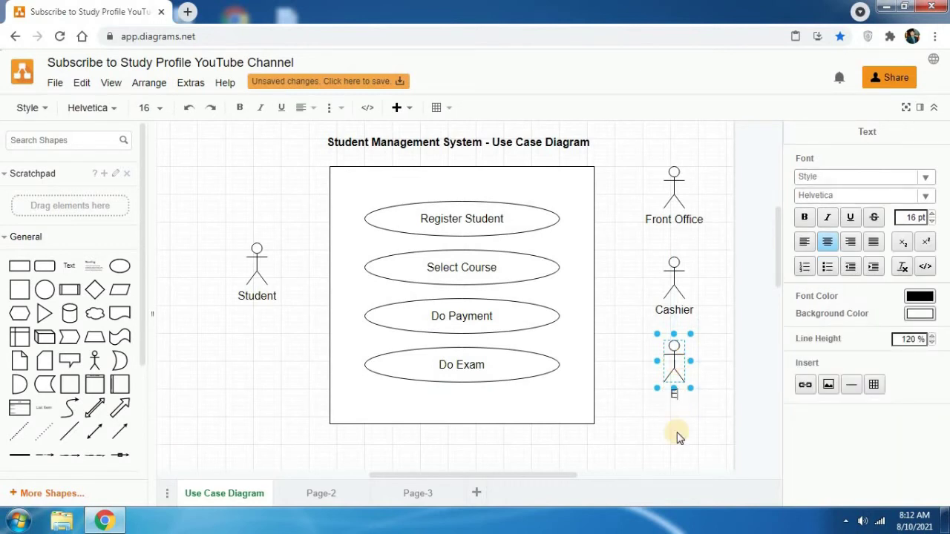
type("xaminer")
left_click(677, 437)
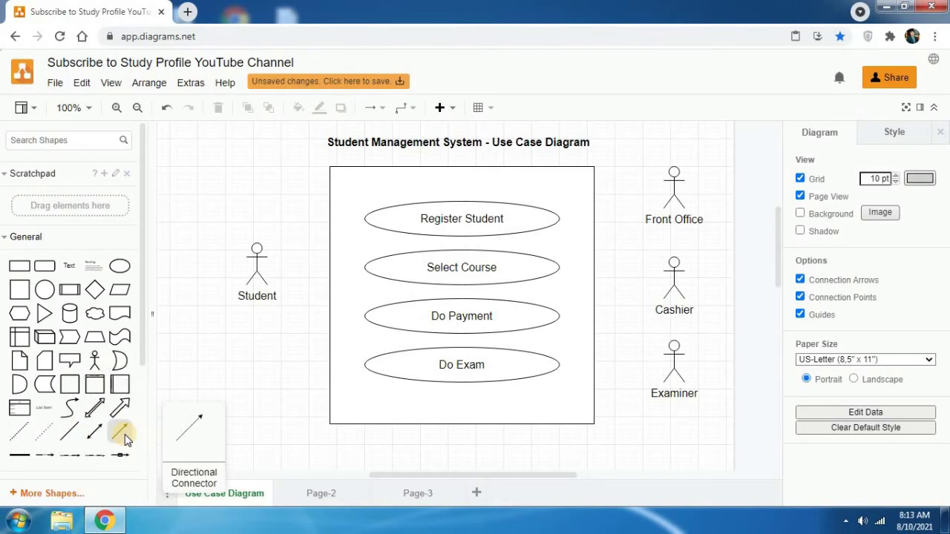
Draw association lines from Student and from Front Office to the Register Student ellipse.
left_click(67, 436)
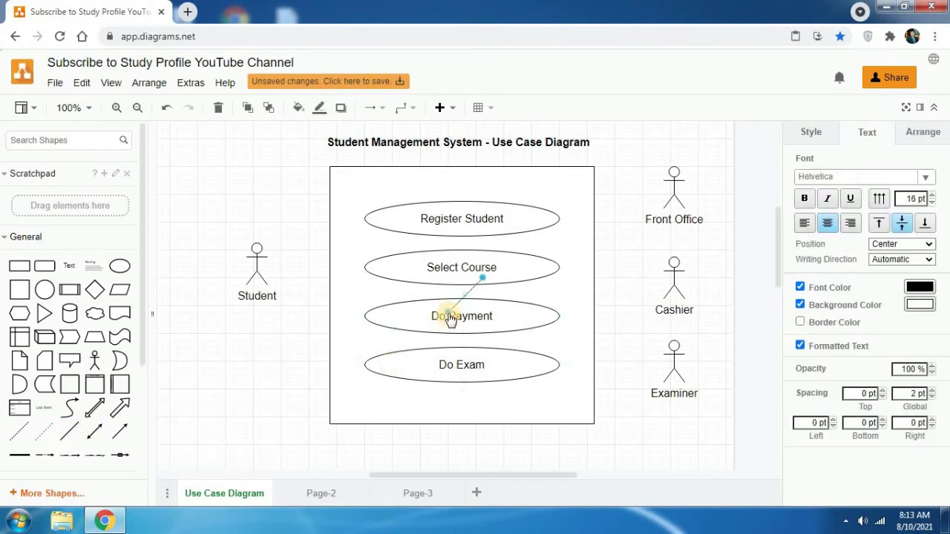
left_click_drag(448, 318, 274, 270)
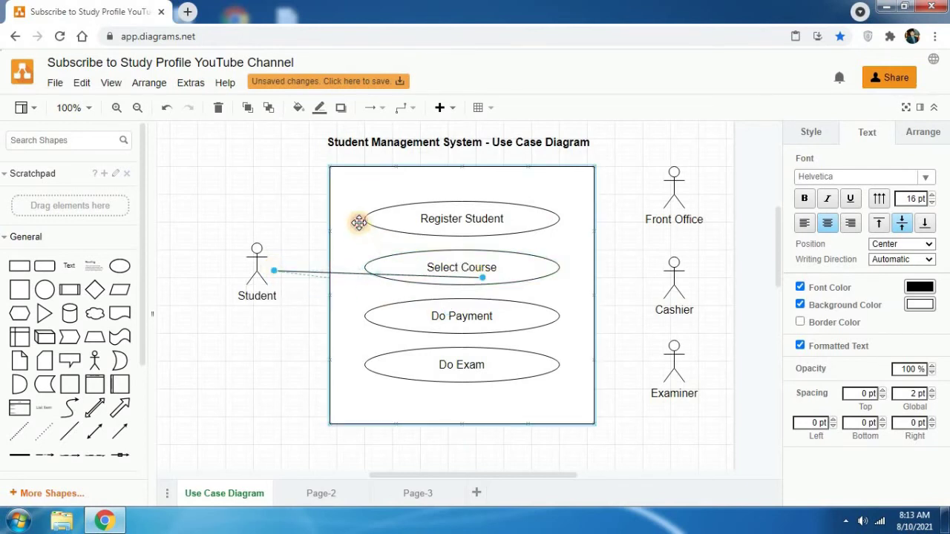
left_click_drag(484, 282, 373, 254)
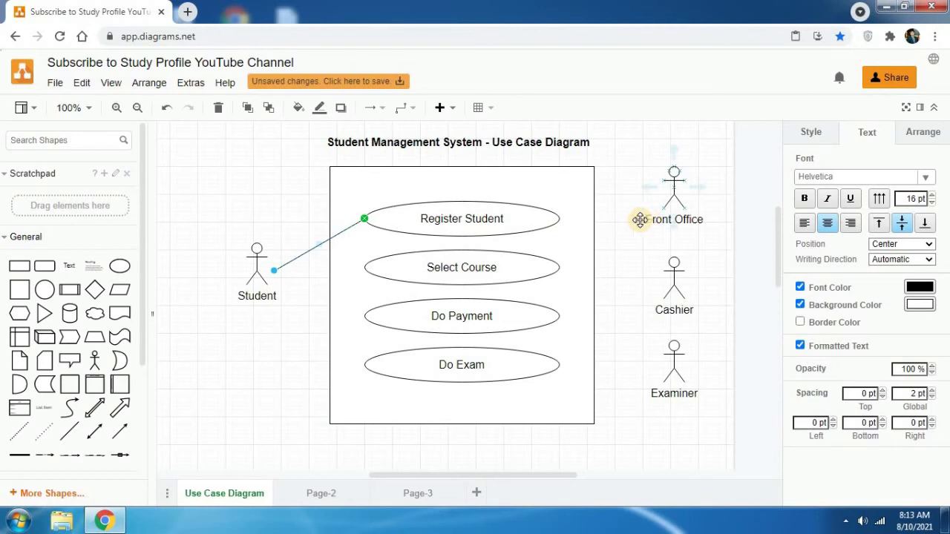
left_click_drag(448, 313, 656, 194)
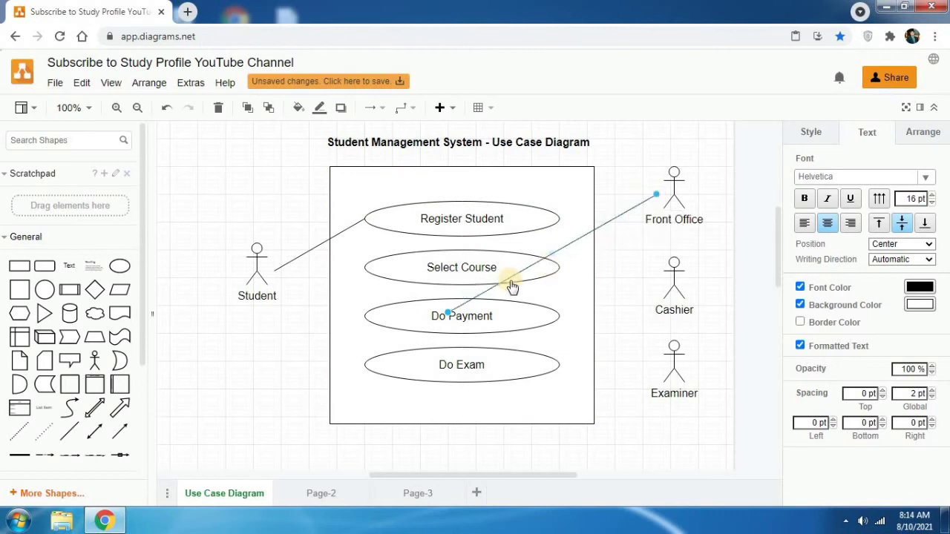
left_click_drag(449, 318, 559, 219)
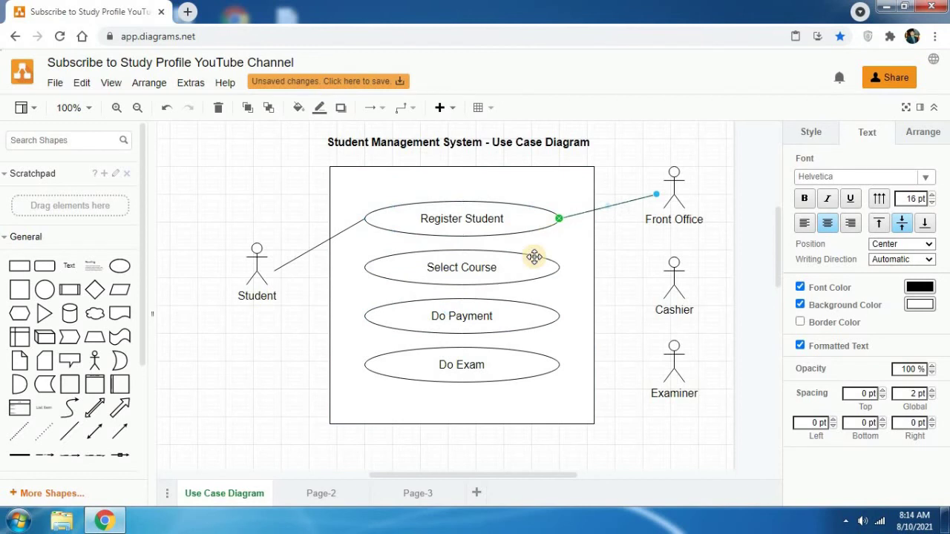
left_click(274, 393)
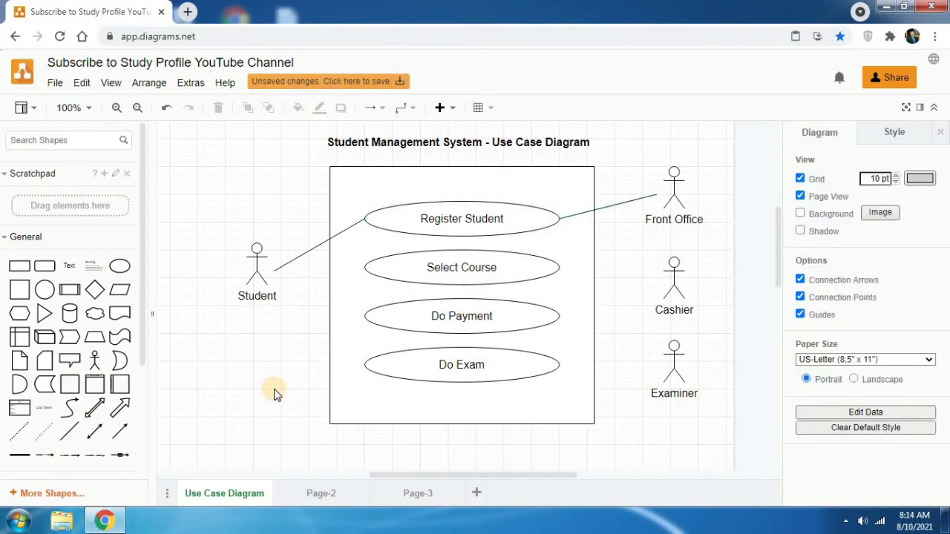
Add two association lines joining Student and Front Office to the Select Course ellipse.
left_click(70, 432)
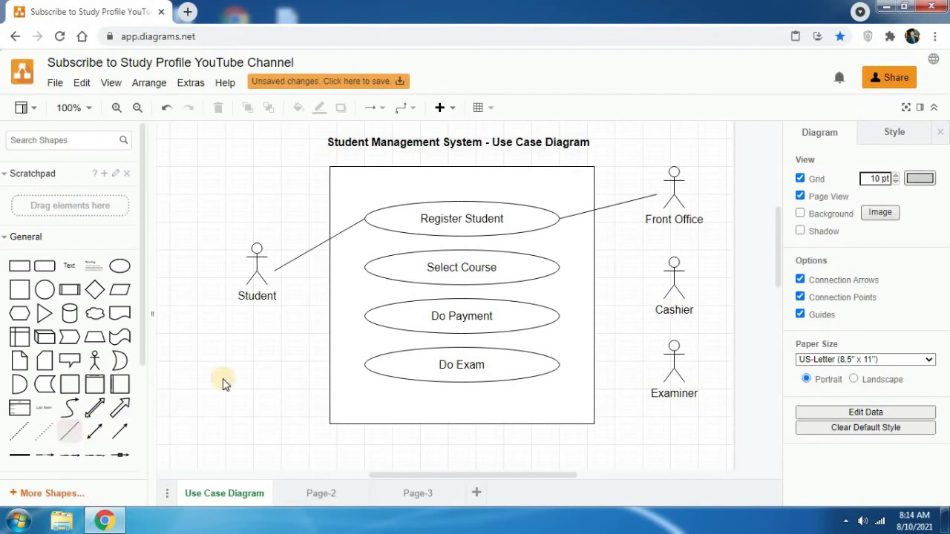
left_click_drag(448, 314, 274, 270)
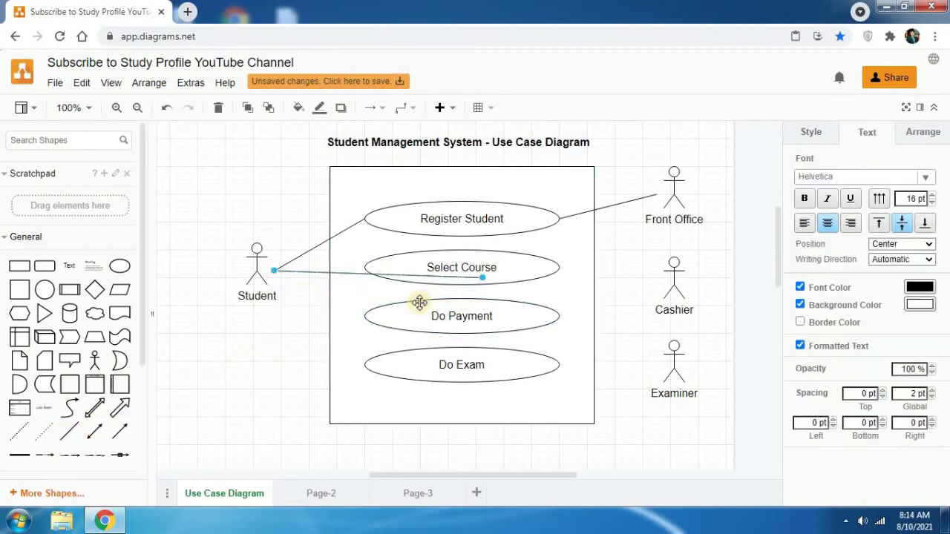
left_click_drag(483, 277, 364, 268)
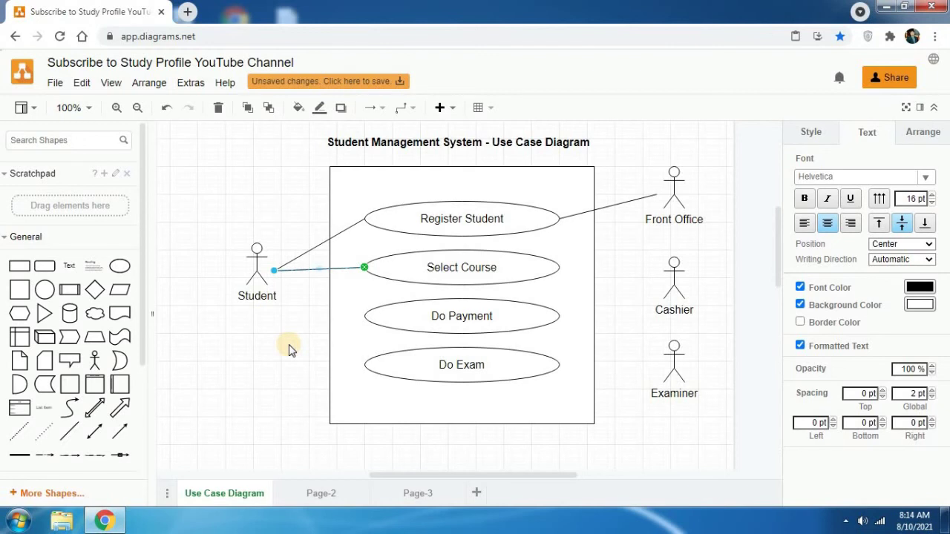
left_click(70, 431)
left_click_drag(482, 279, 656, 195)
left_click_drag(449, 318, 561, 271)
left_click(244, 389)
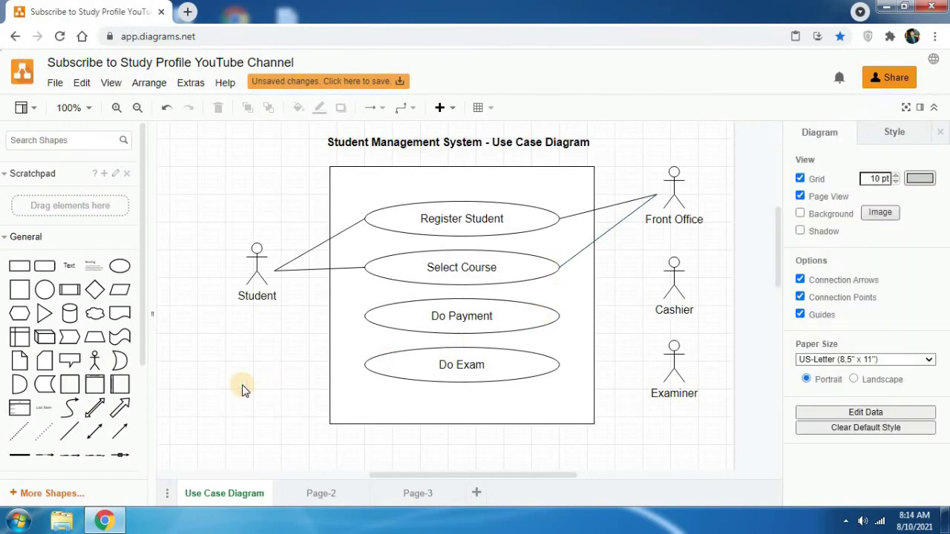
Connect Student and Cashier to the Do Payment use case with lines.
left_click(69, 431)
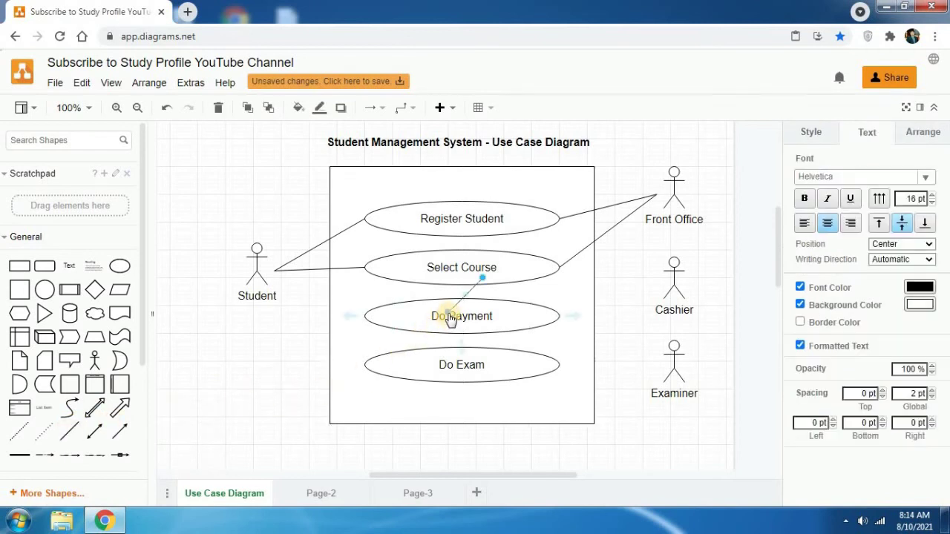
left_click_drag(448, 317, 274, 270)
left_click_drag(484, 280, 365, 320)
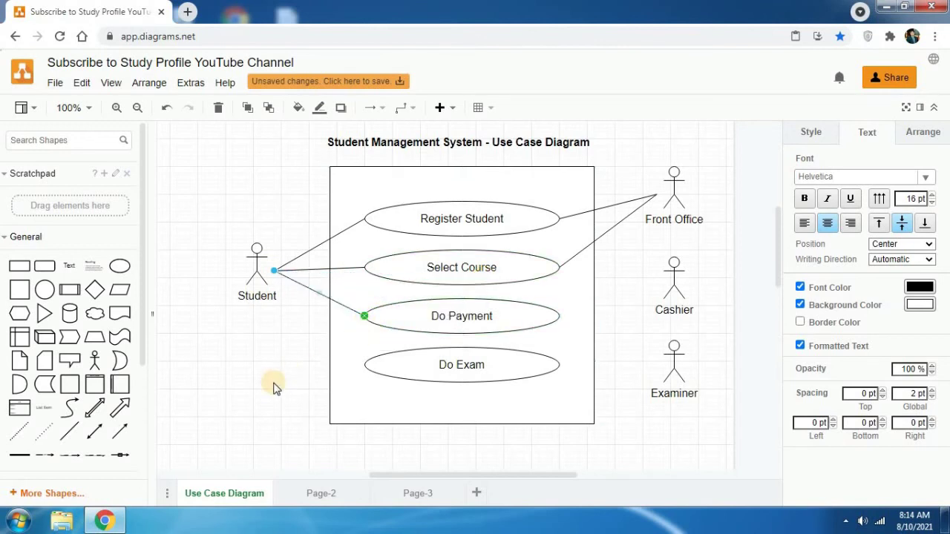
left_click(70, 432)
left_click_drag(483, 281, 636, 293)
left_click_drag(449, 317, 562, 318)
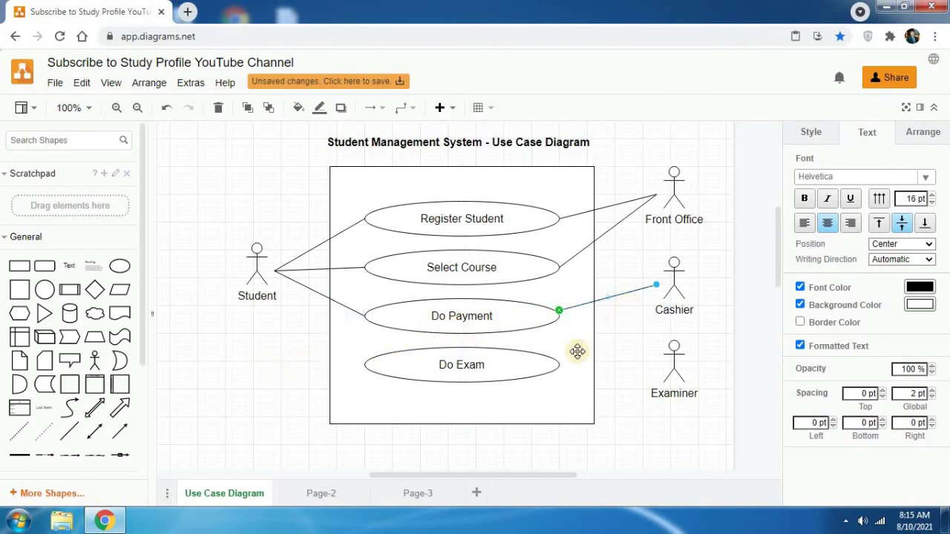
left_click(274, 415)
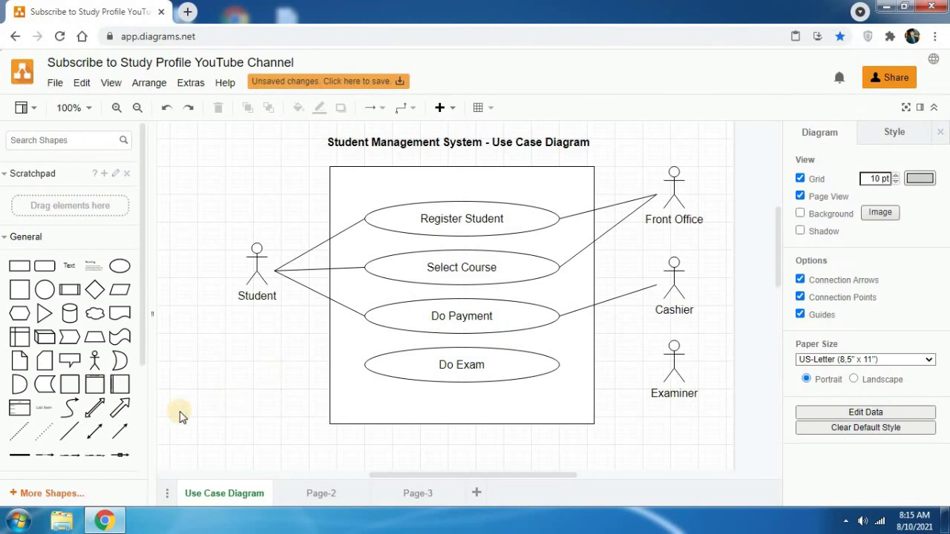
Connect Student and Examiner to the Do Exam use case with lines.
mouse_move(67, 438)
left_click_drag(67, 438, 274, 270)
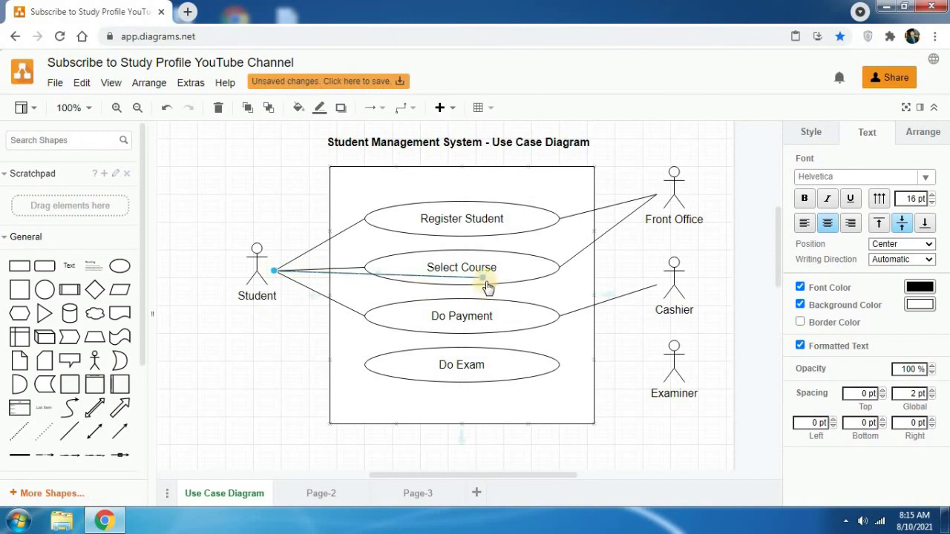
left_click_drag(484, 284, 369, 379)
left_click(314, 387)
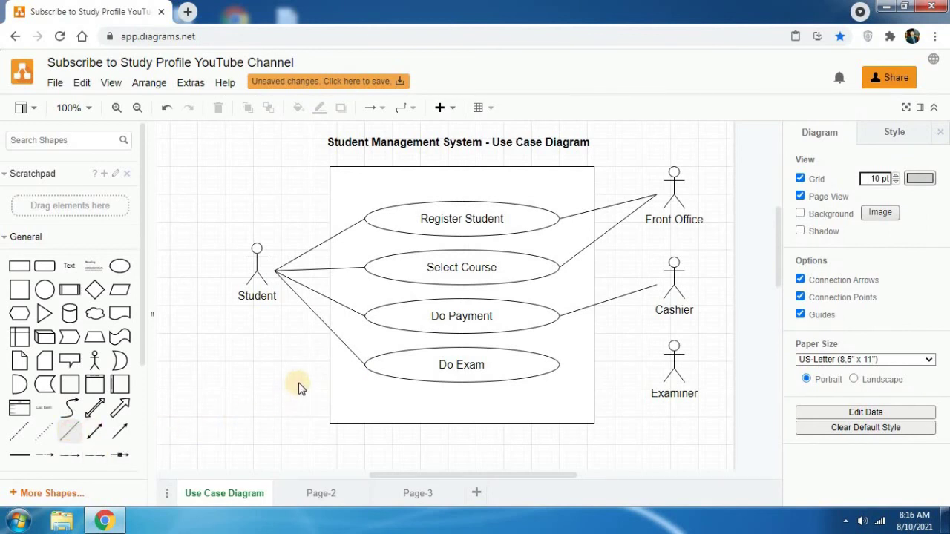
left_click_drag(483, 282, 650, 363)
left_click(445, 315)
left_click_drag(449, 315, 556, 362)
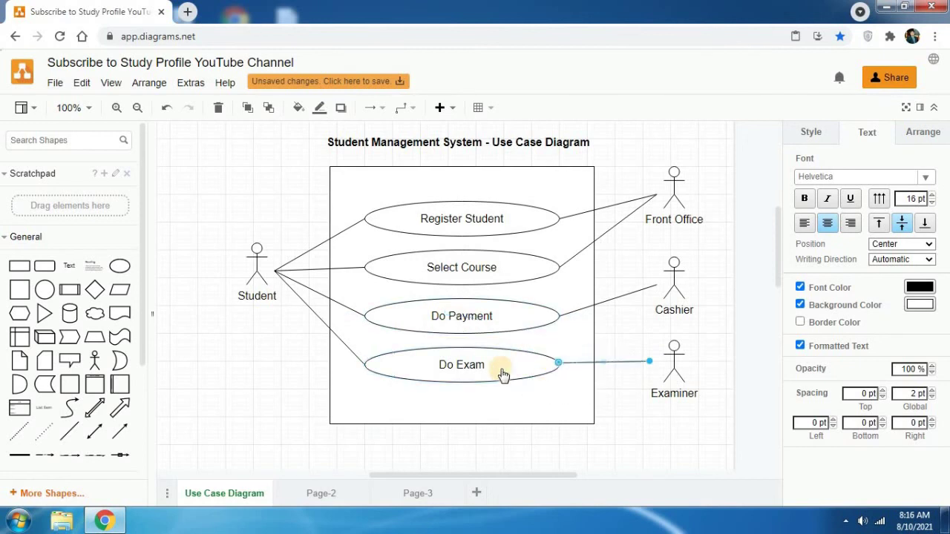
left_click(258, 385)
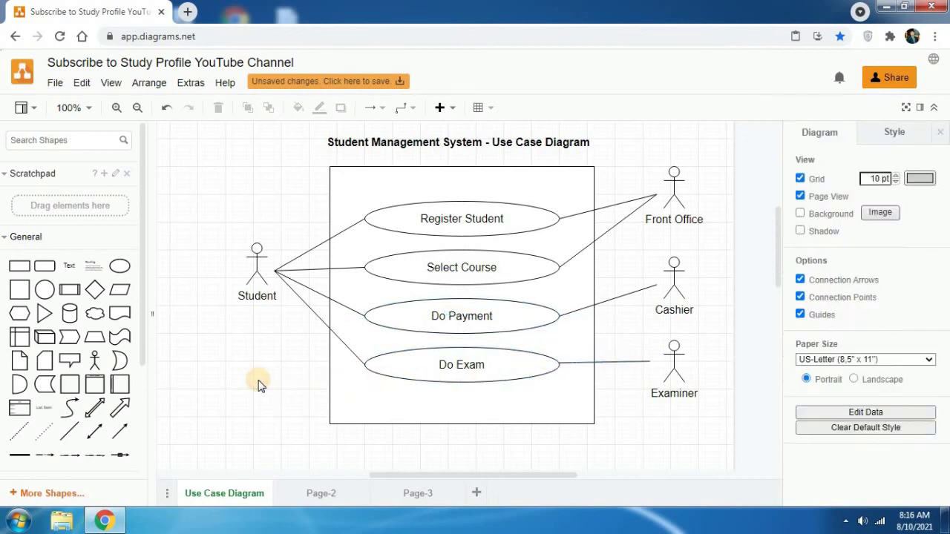